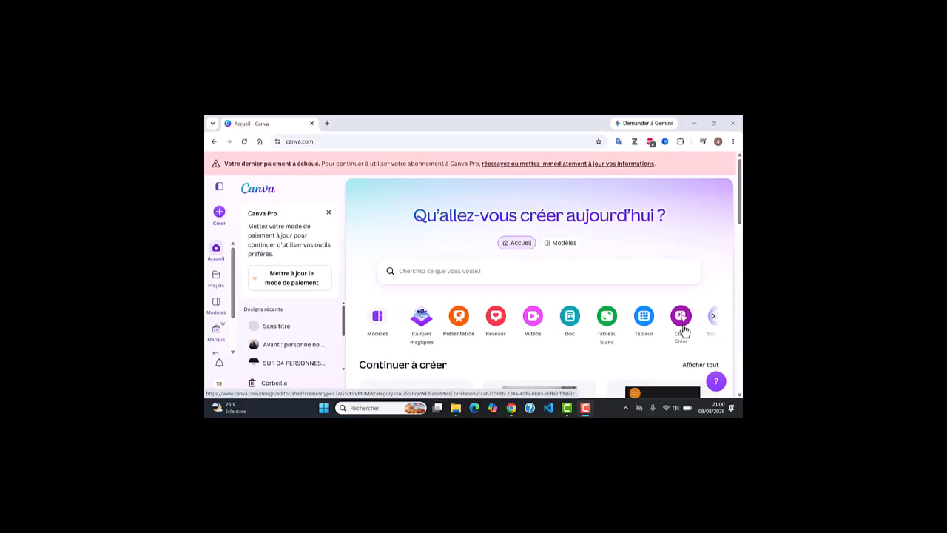
Start a new blank Canva Code design and open an extra Chrome tab.
click(682, 318)
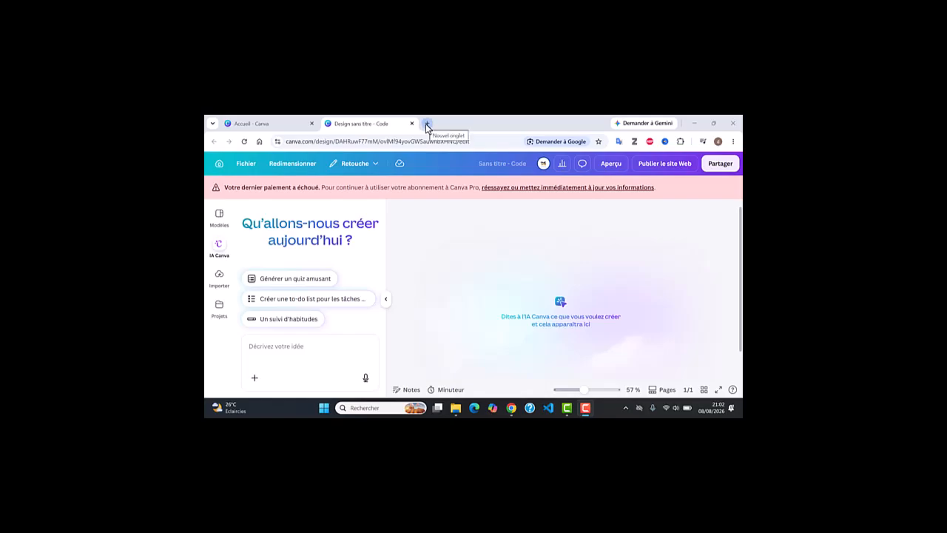
click(426, 124)
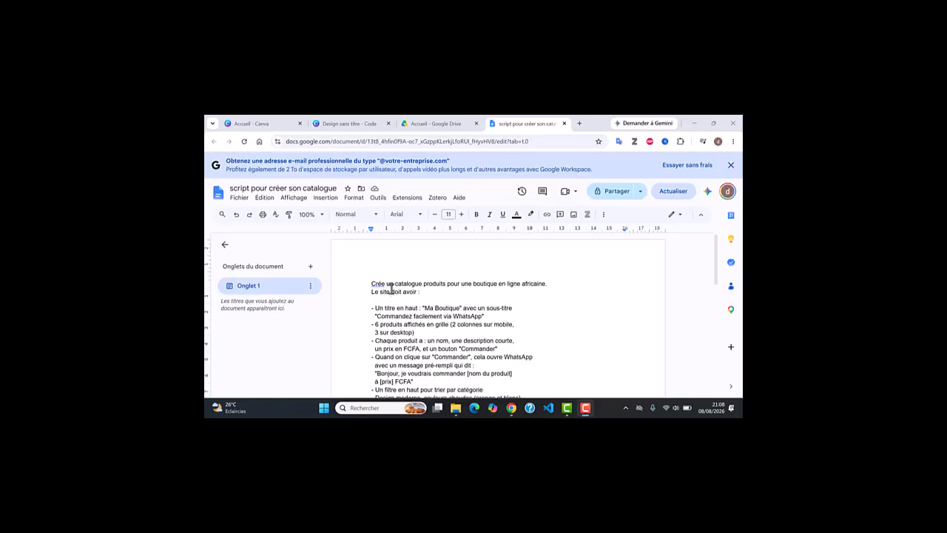
Read through the 'script pour créer son catalogue' brief, from Robe bogolan to Bracelet perles.
scroll(486, 286, down, 1)
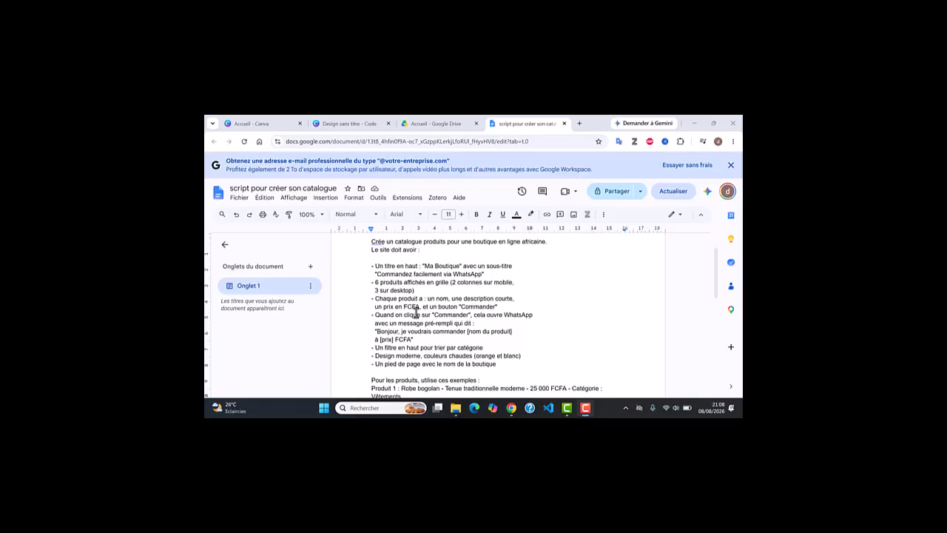
scroll(452, 338, down, 2)
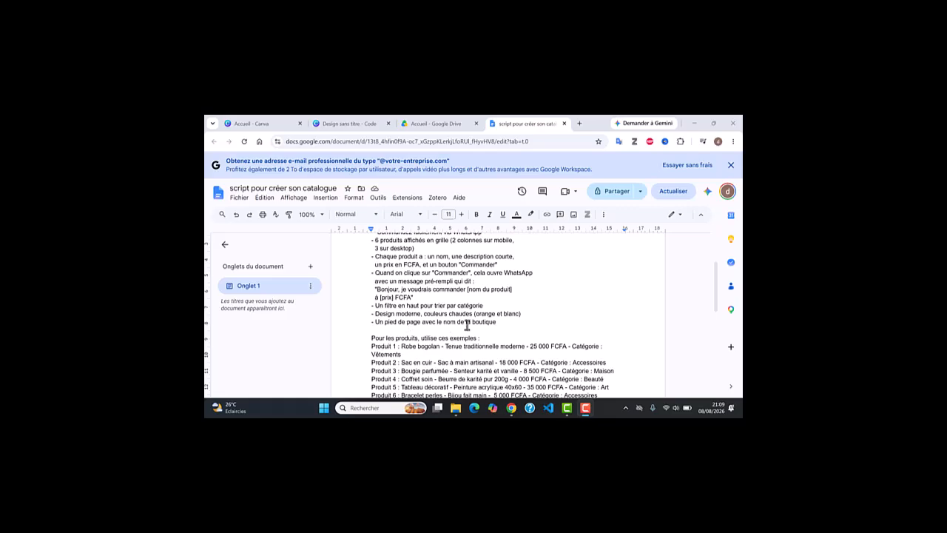
scroll(470, 325, down, 1)
scroll(467, 326, up, 1)
scroll(433, 339, down, 1)
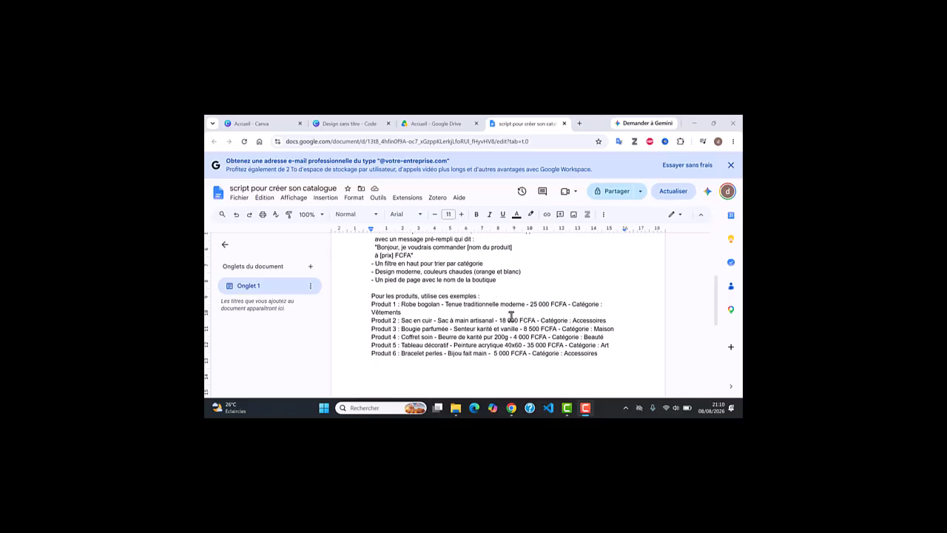
Copy the full six-product catalogue brief and submit it as the Canva AI prompt.
scroll(507, 312, up, 4)
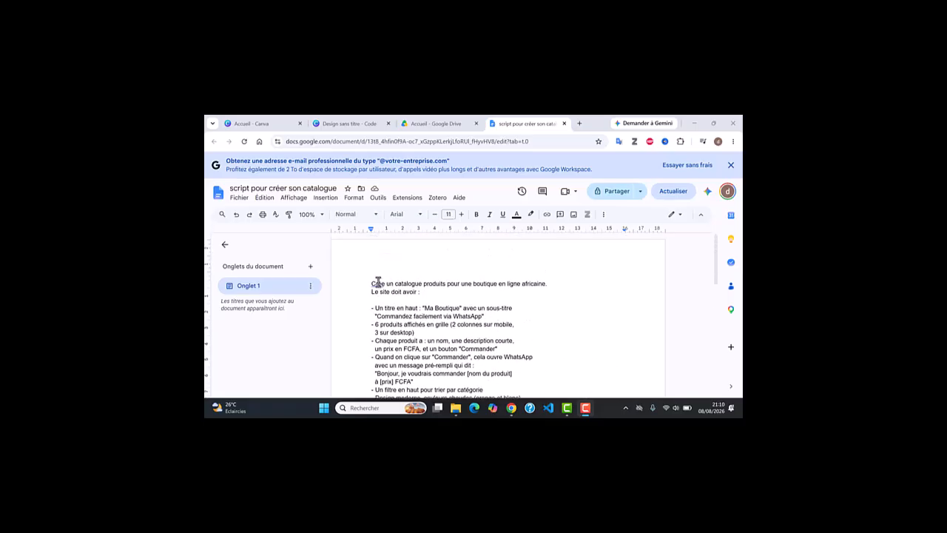
drag(371, 283, 384, 320)
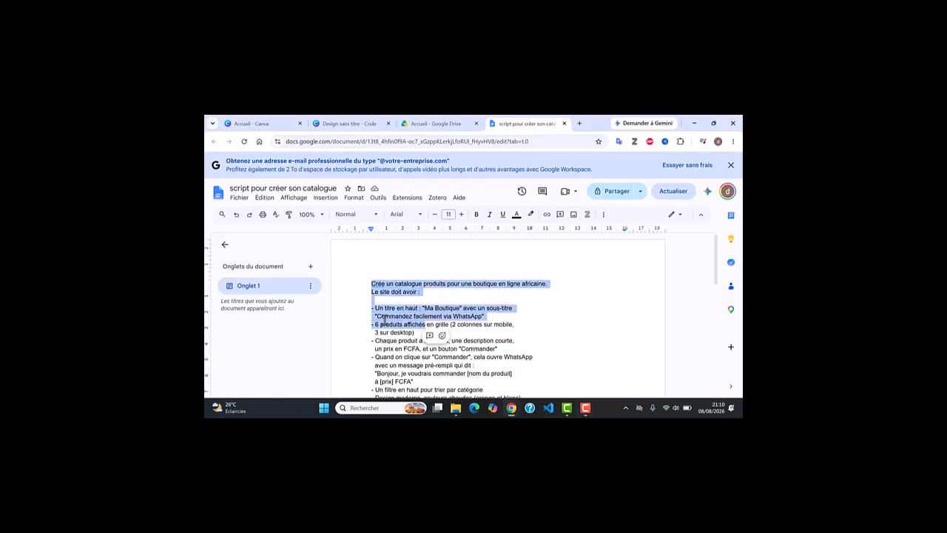
click(384, 319)
drag(372, 284, 638, 302)
scroll(447, 342, down, 7)
scroll(448, 343, up, 2)
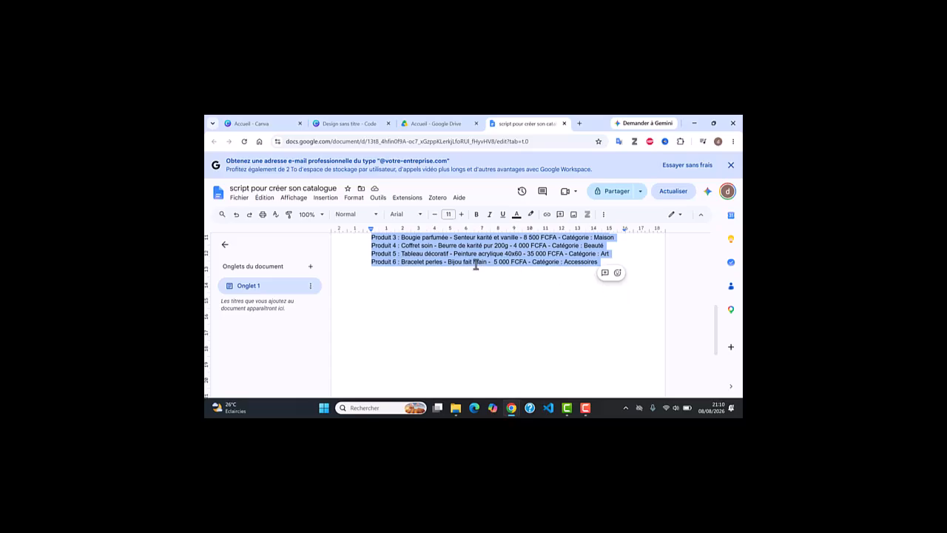
scroll(476, 265, up, 1)
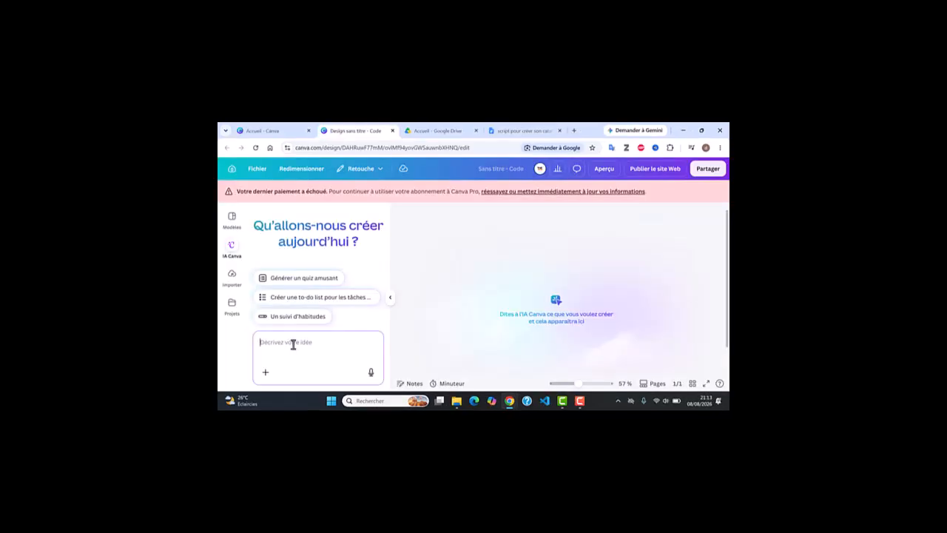
key(ctrl+v)
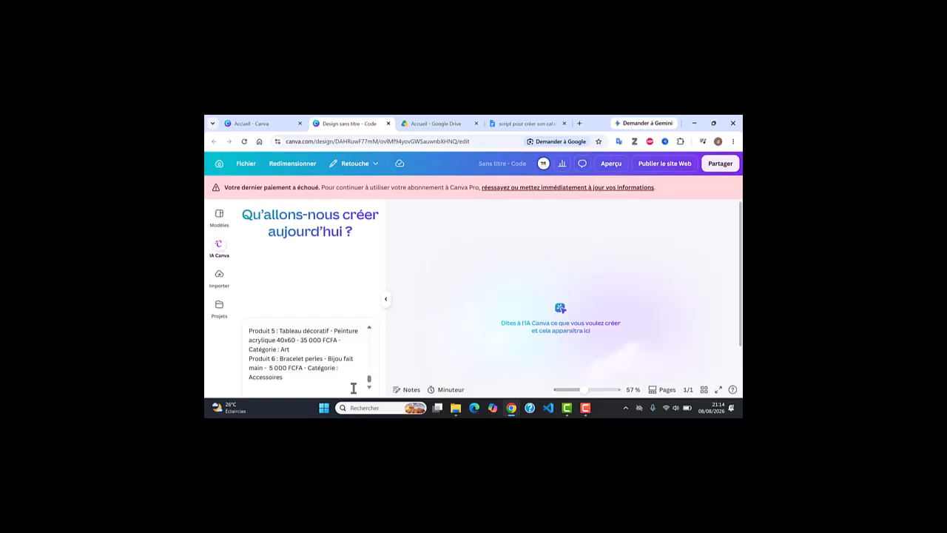
key(Return)
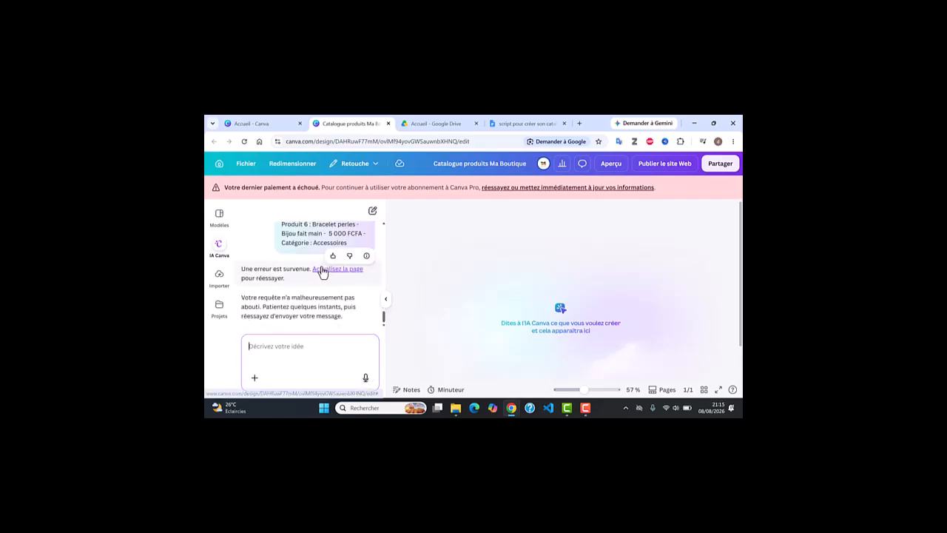
Reload the editor using the 'Actualisez la page' link in the Canva AI error.
click(323, 272)
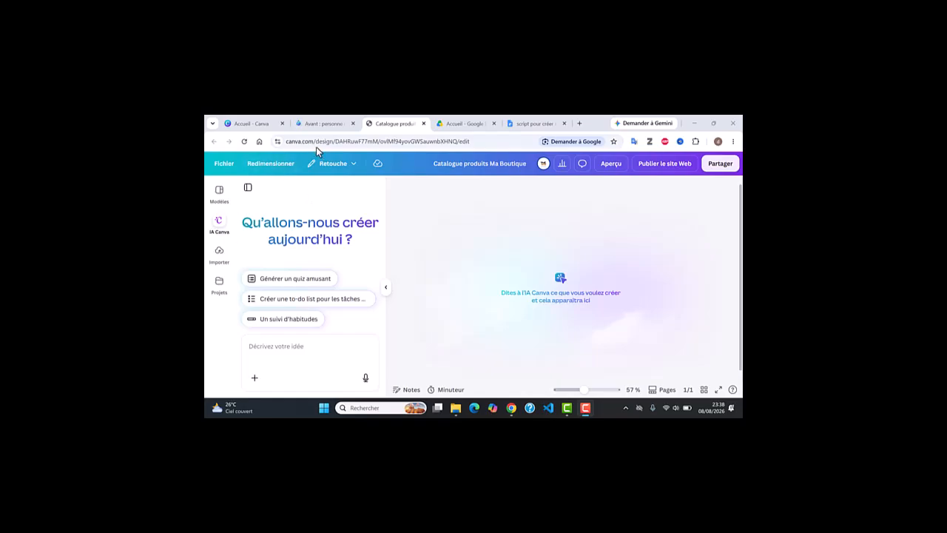
Reload the browser and place the generated Version 1 Ma Boutique catalogue on the page.
click(245, 141)
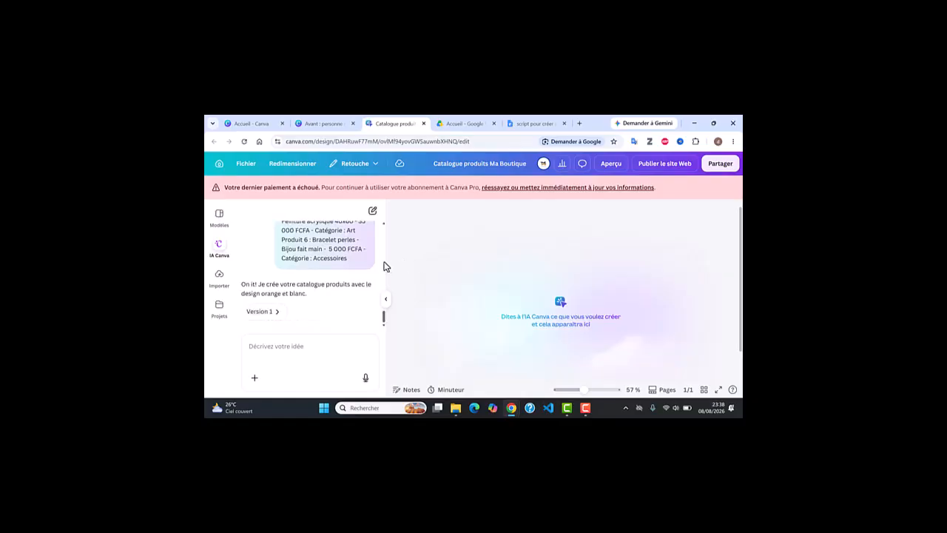
click(274, 311)
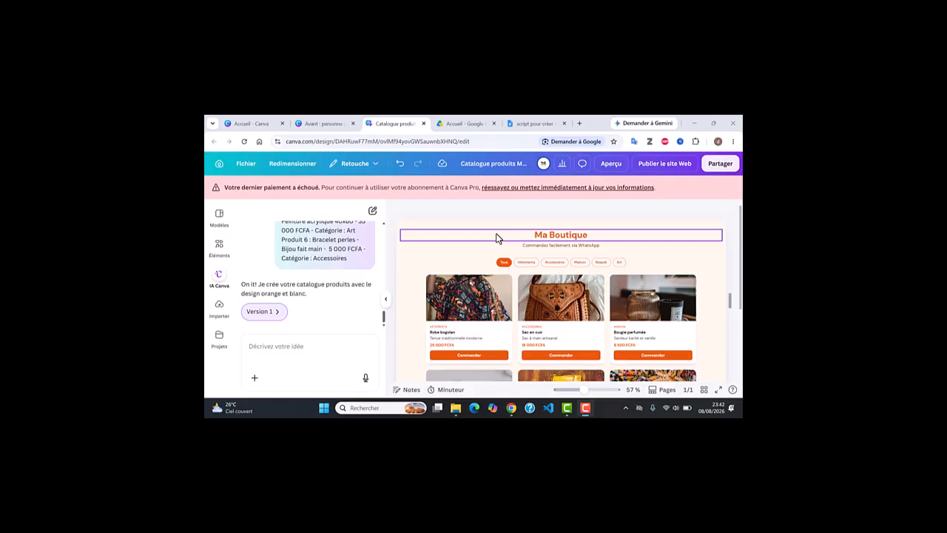
Test the catalogue's Vêtements and Accessoires category filters.
scroll(496, 272, up, 1)
scroll(494, 270, down, 1)
scroll(490, 270, up, 1)
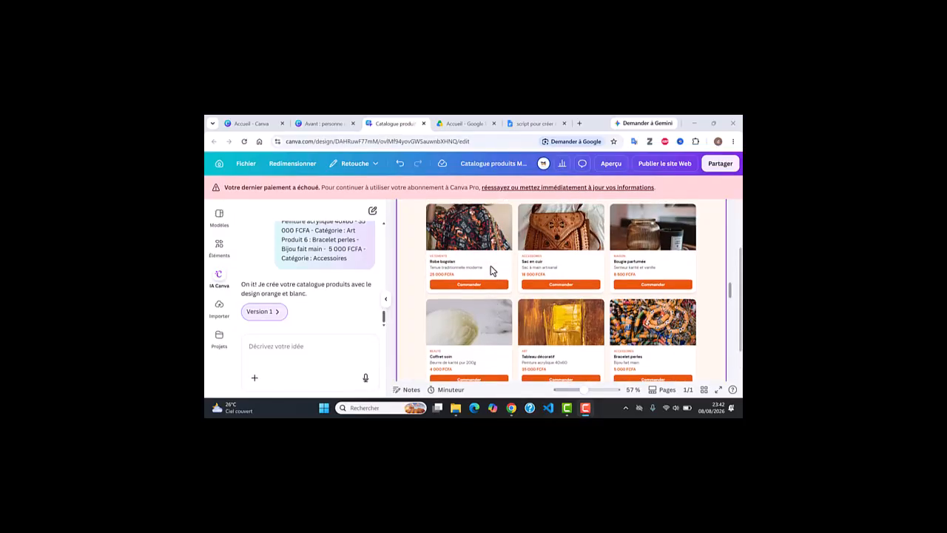
scroll(490, 271, up, 1)
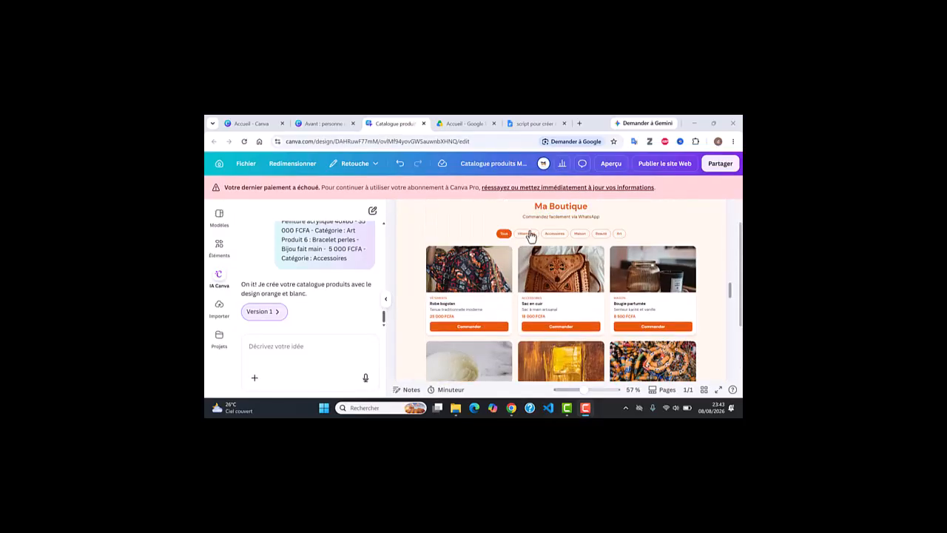
click(527, 233)
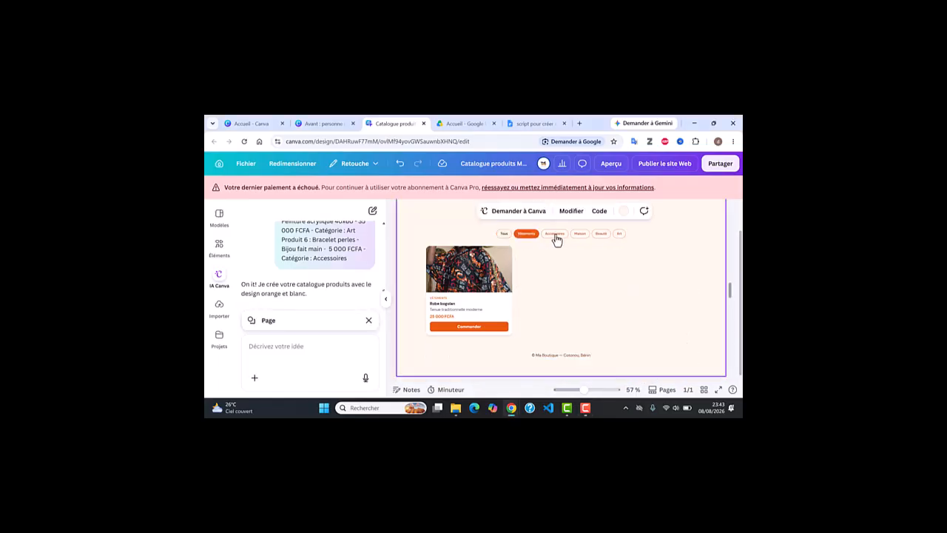
click(556, 237)
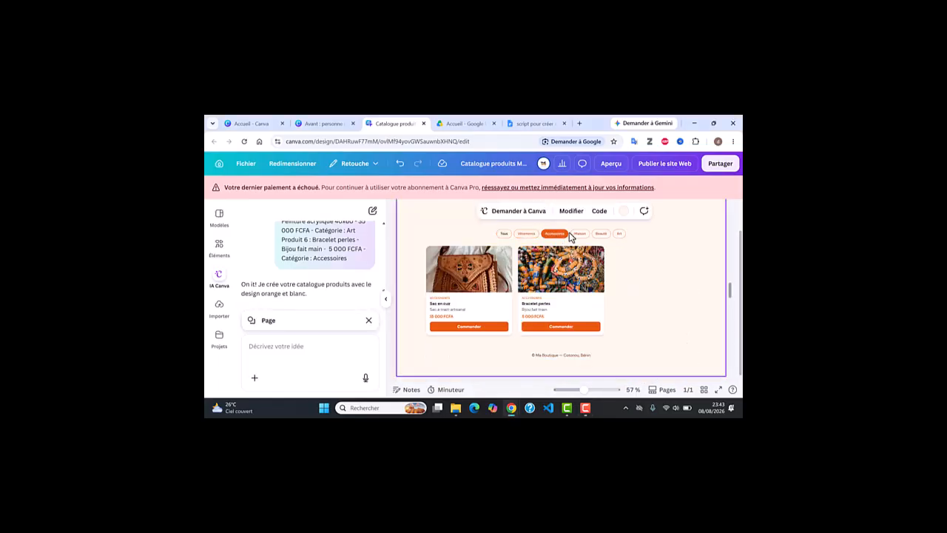
click(529, 240)
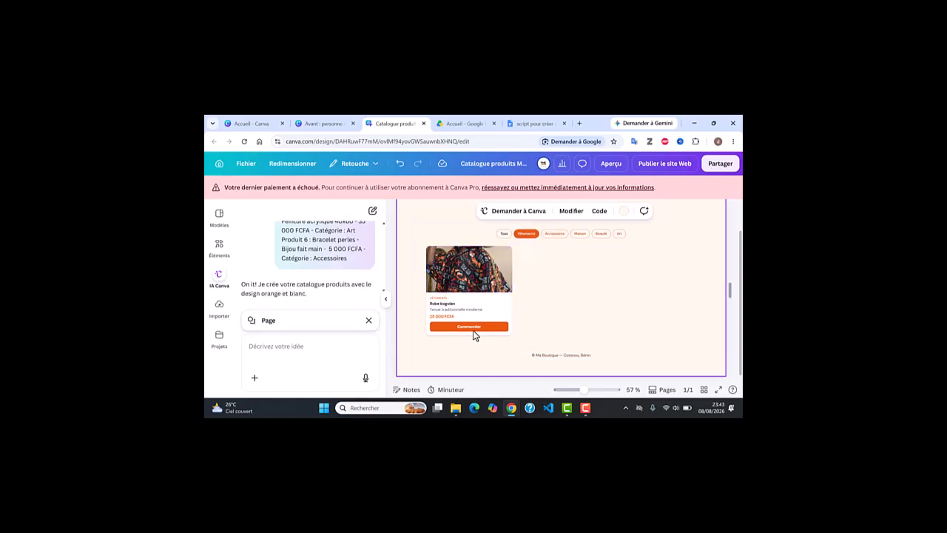
click(559, 237)
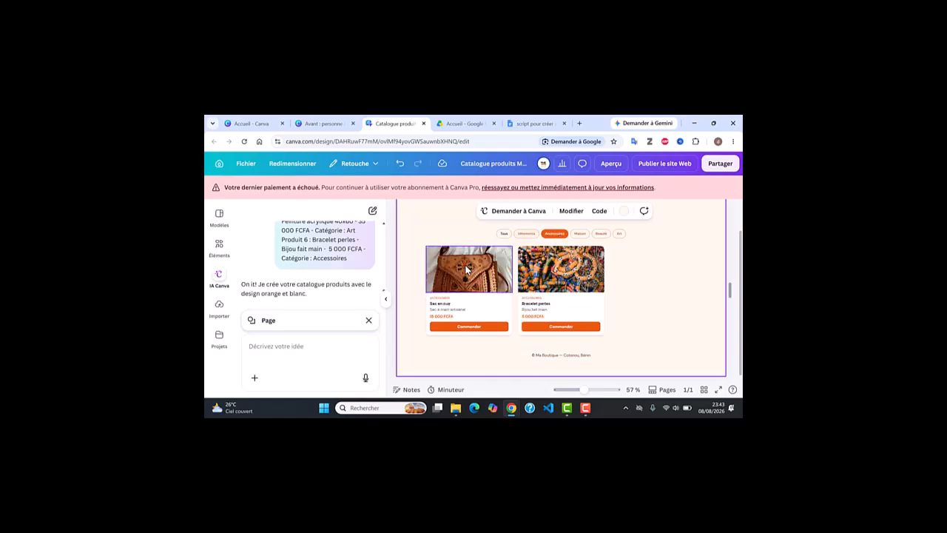
Check the Maison, Beauté, Art and Tous filters, then test the Robe bogolan Commander button.
click(579, 235)
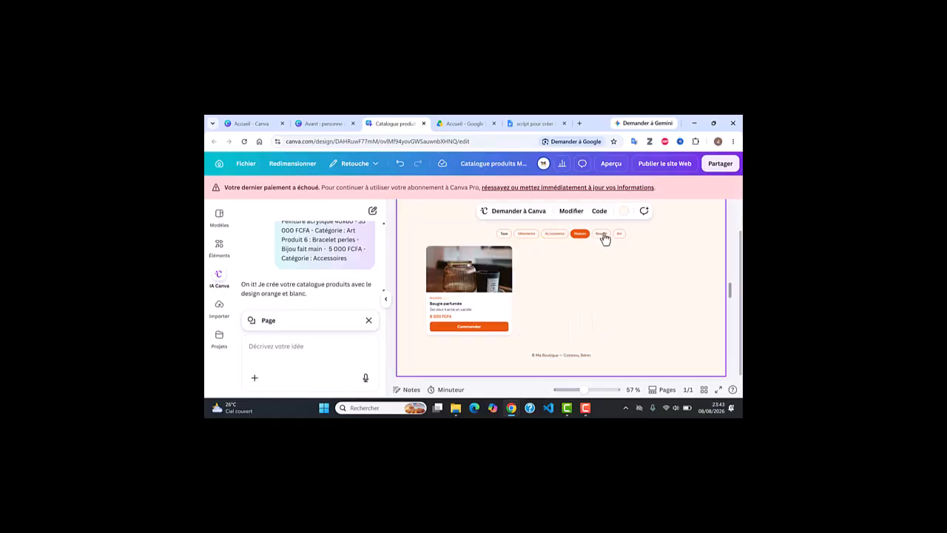
click(601, 234)
click(619, 234)
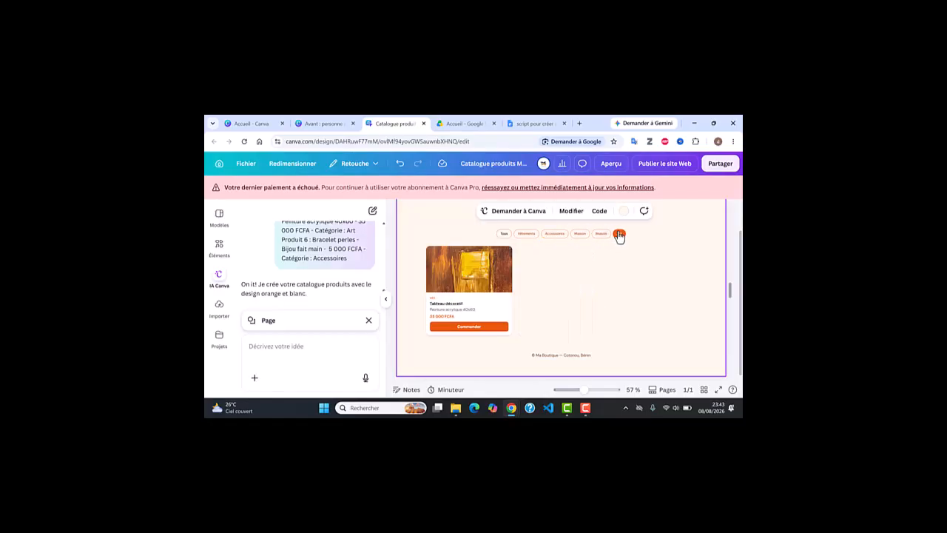
click(505, 234)
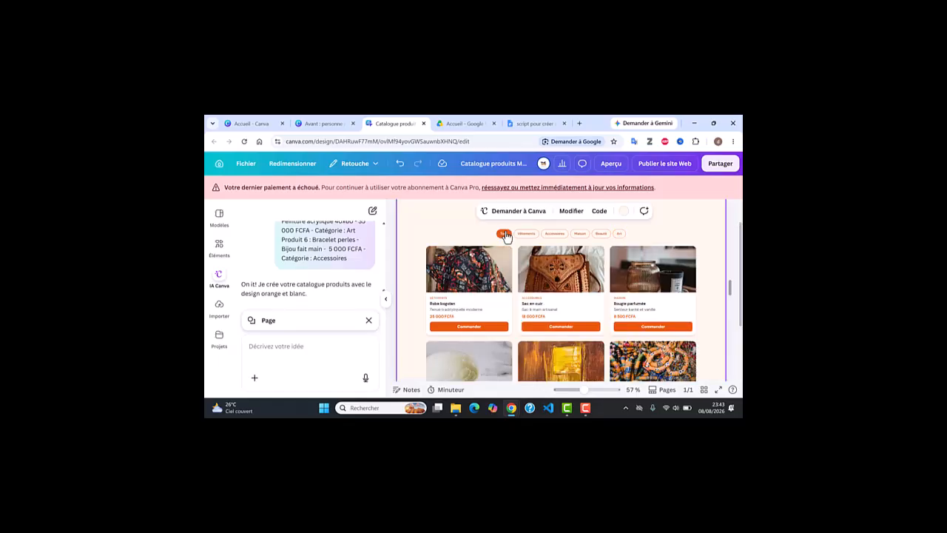
click(474, 326)
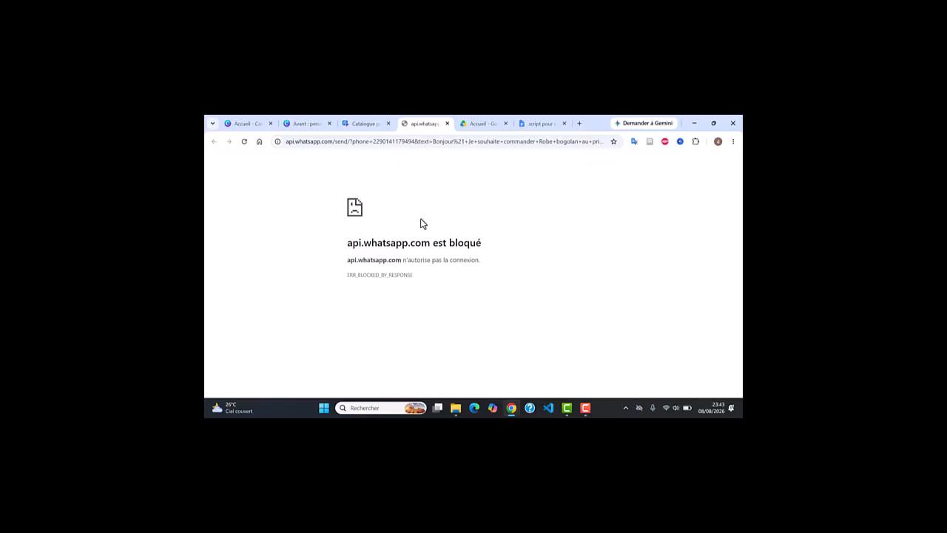
Return to the Catalogue produits tab and select the catalogue embed.
click(365, 125)
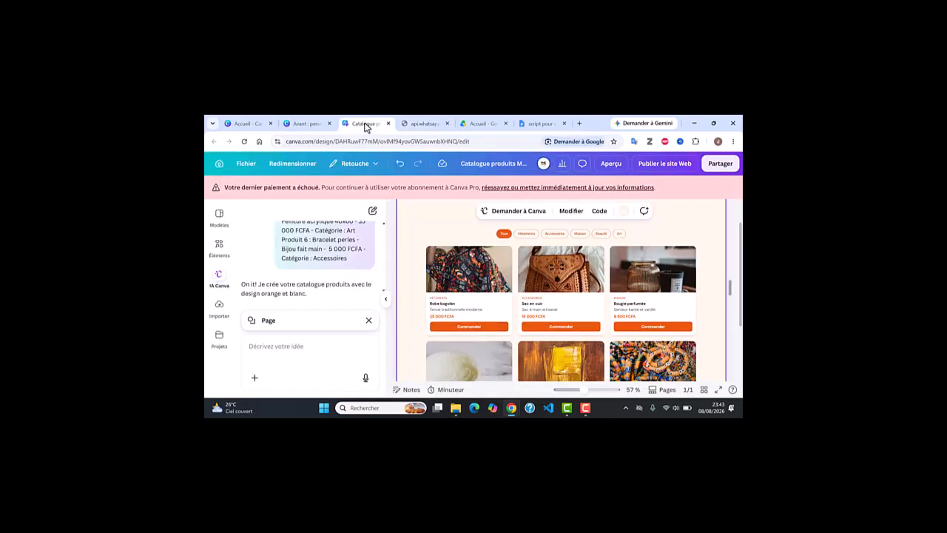
click(502, 250)
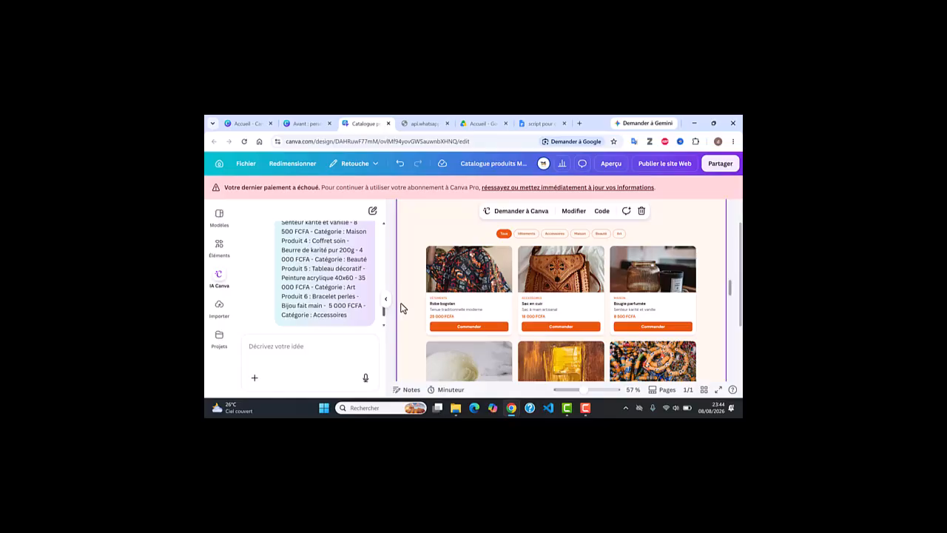
click(289, 347)
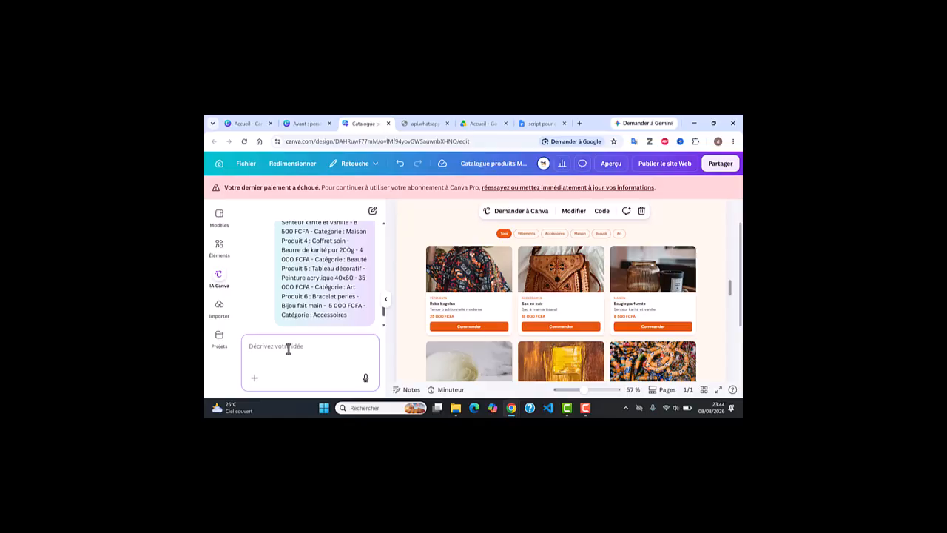
Type an AI request to redirect the 'commander' buttons to a +229 WhatsApp number.
text(rediriger le boutons)
click(278, 346)
text(s)
click(317, 346)
text("commander" sur le numéro whatsapp +)
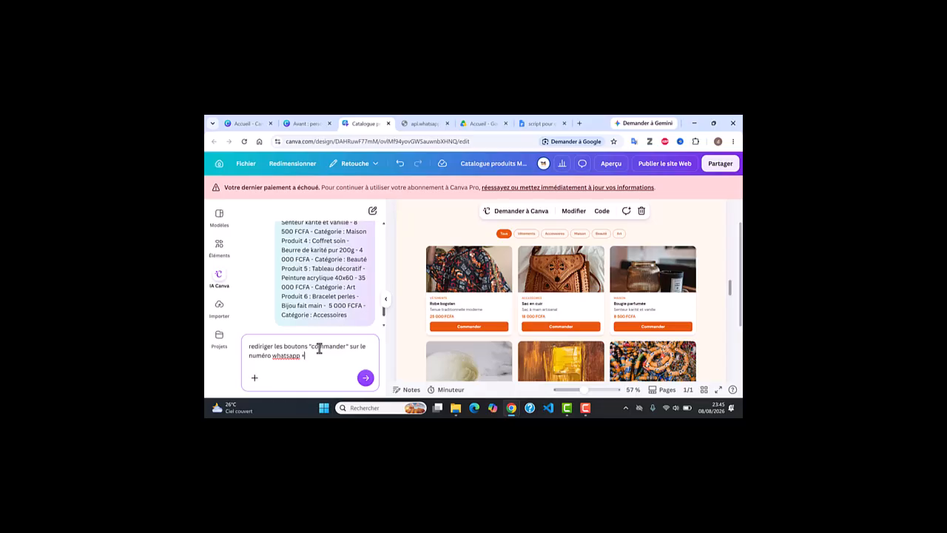
text(229)
Turn on Modifier direct editing and select the first product's subtitle.
click(572, 212)
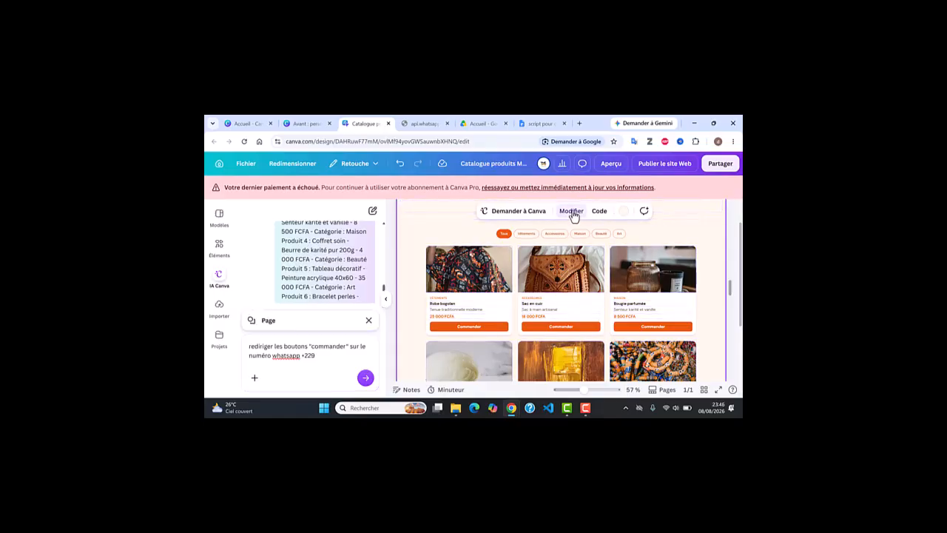
click(569, 216)
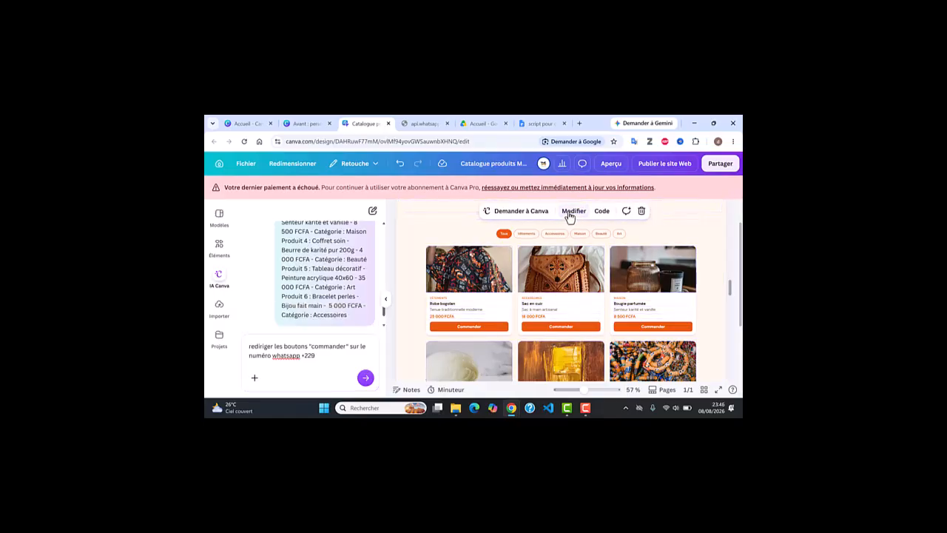
click(569, 216)
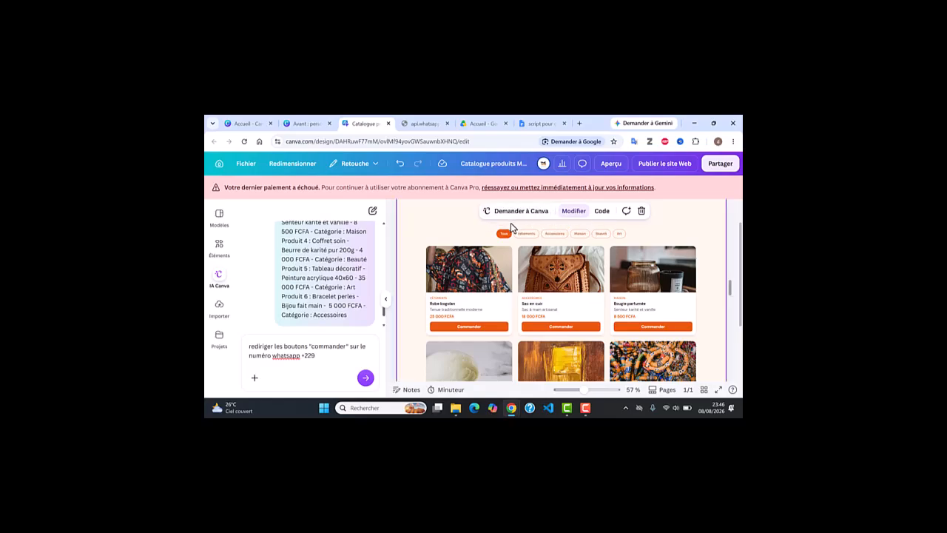
click(577, 214)
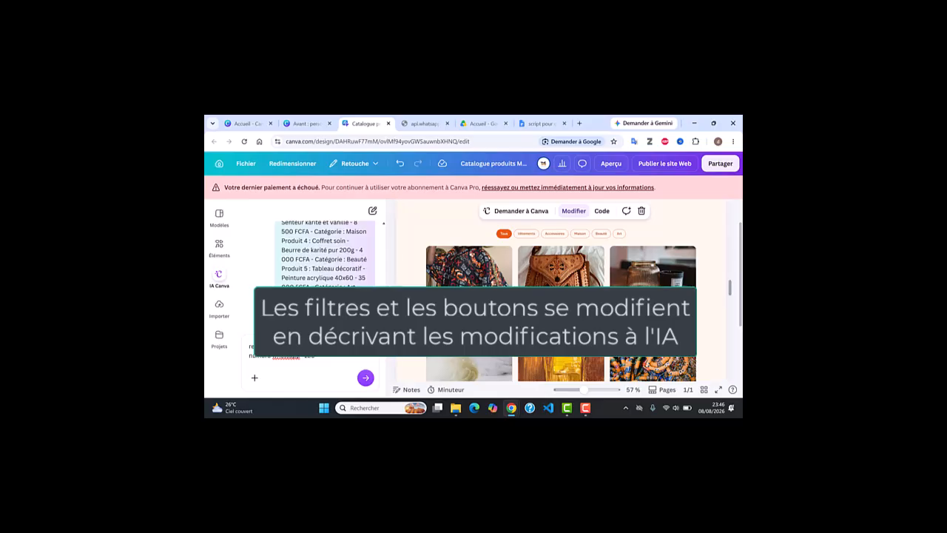
click(455, 309)
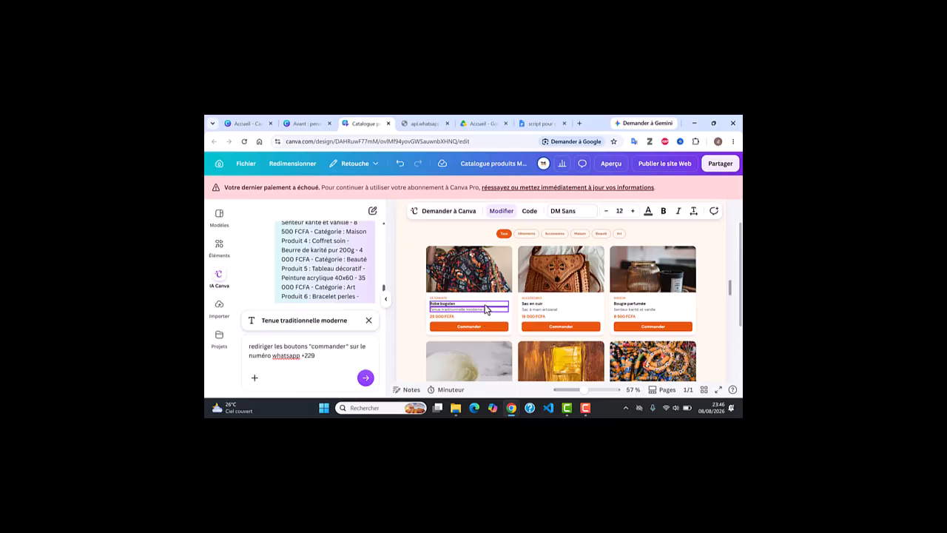
Set the Robe bogolan subtitle's text colour to Gris foncé.
click(437, 316)
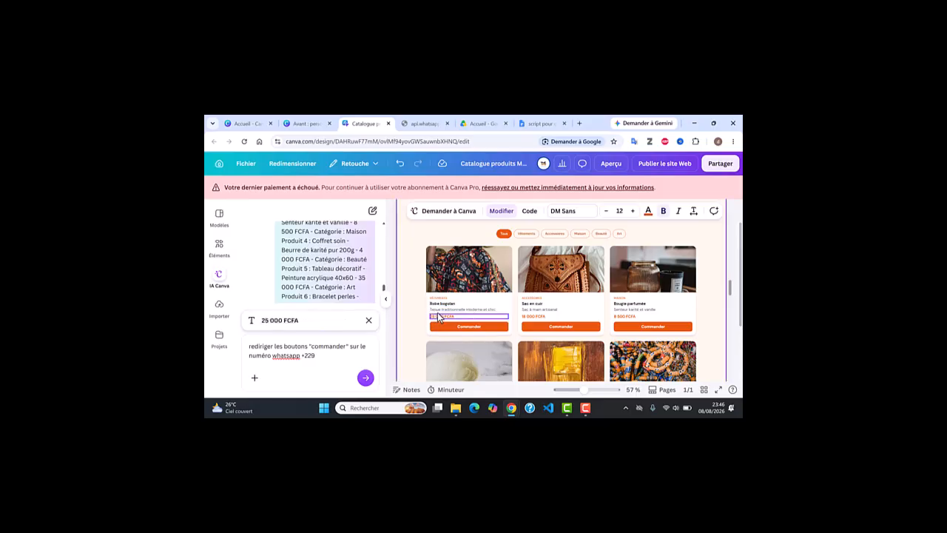
click(442, 310)
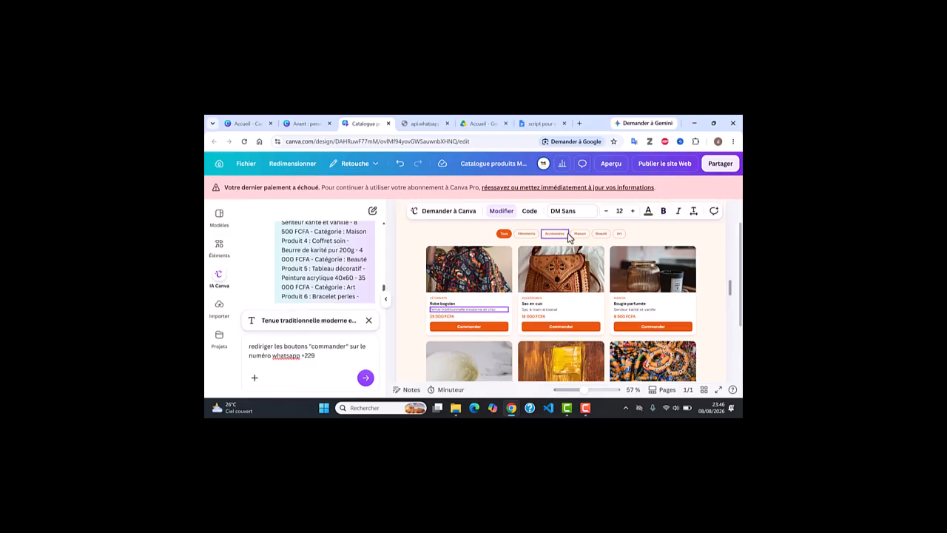
click(648, 212)
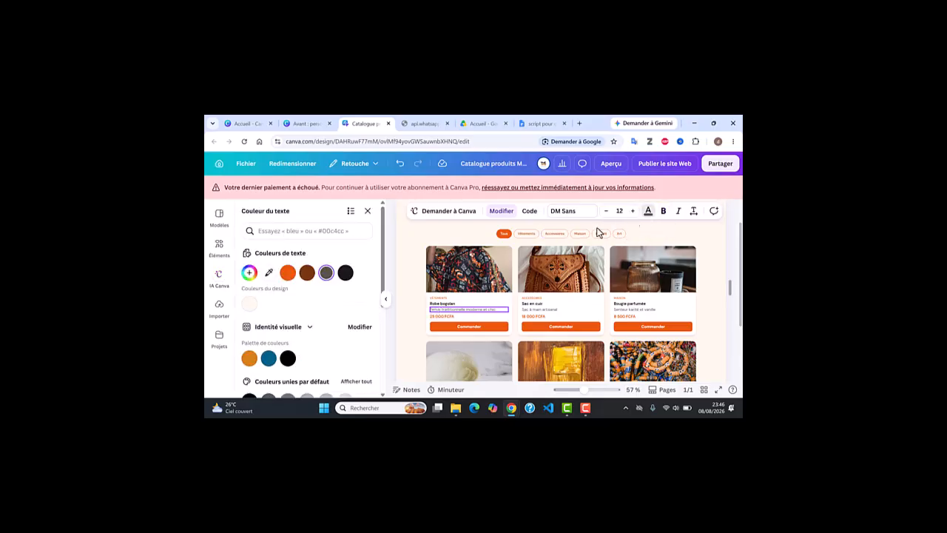
click(287, 272)
click(326, 272)
click(420, 247)
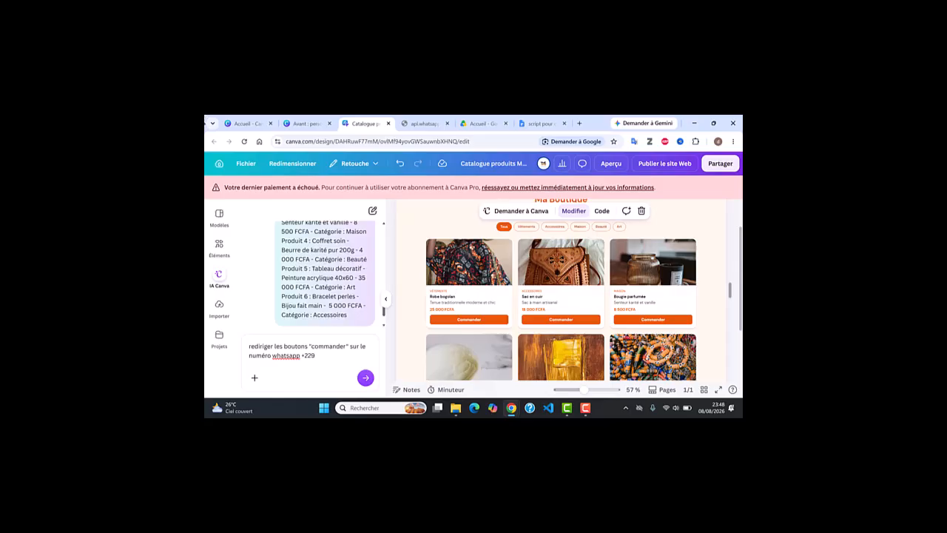
Select the Robe bogolan photo and delete the old request from the AI prompt.
click(484, 257)
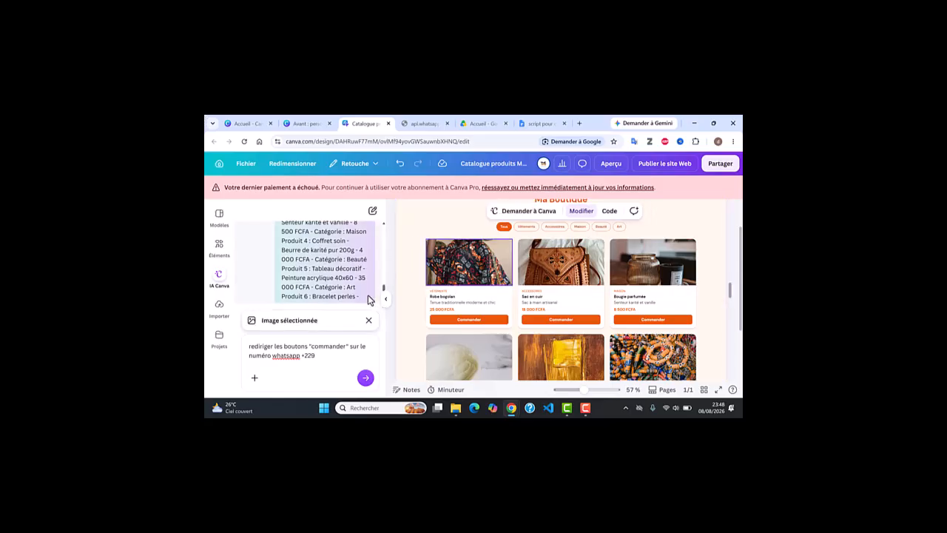
drag(315, 356, 246, 342)
key(BackSpace)
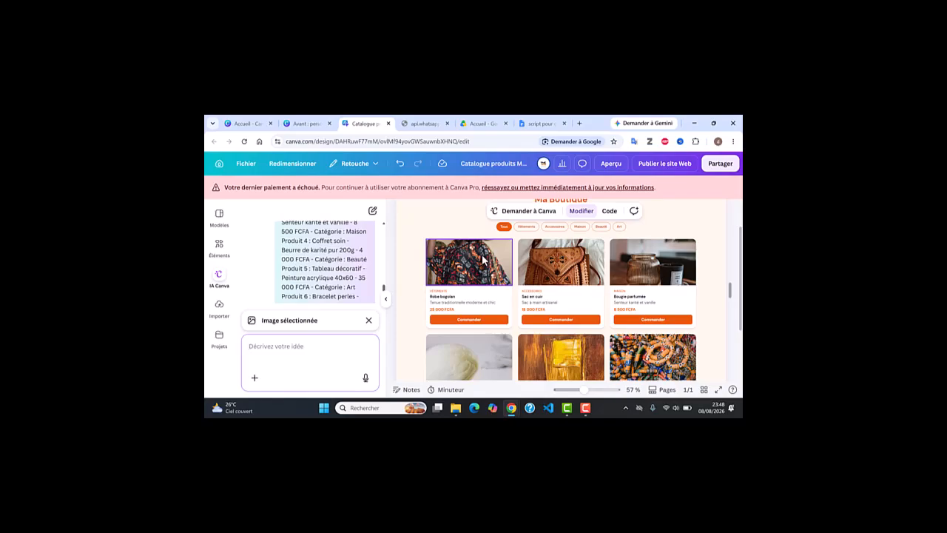
Attach 'robe Bogolan.png' from the computer to the Canva AI prompt.
click(254, 378)
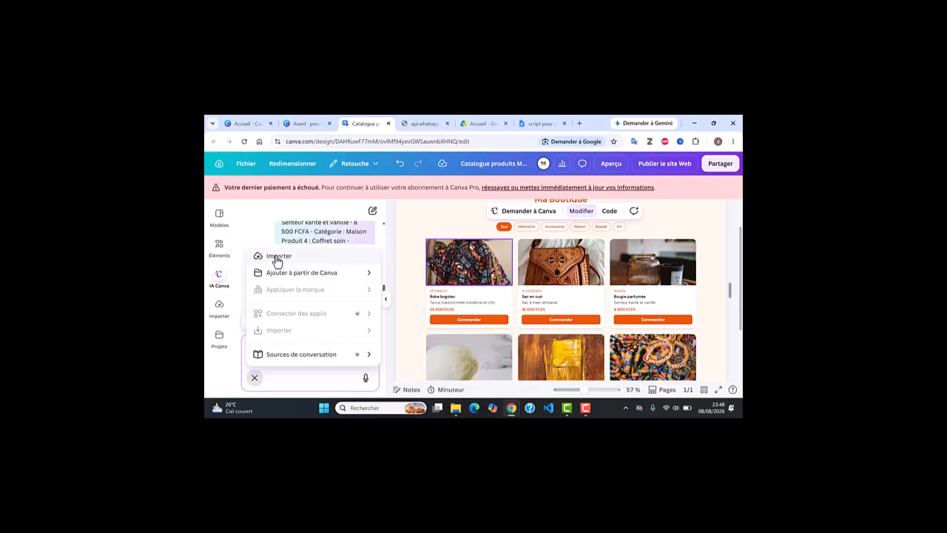
click(278, 258)
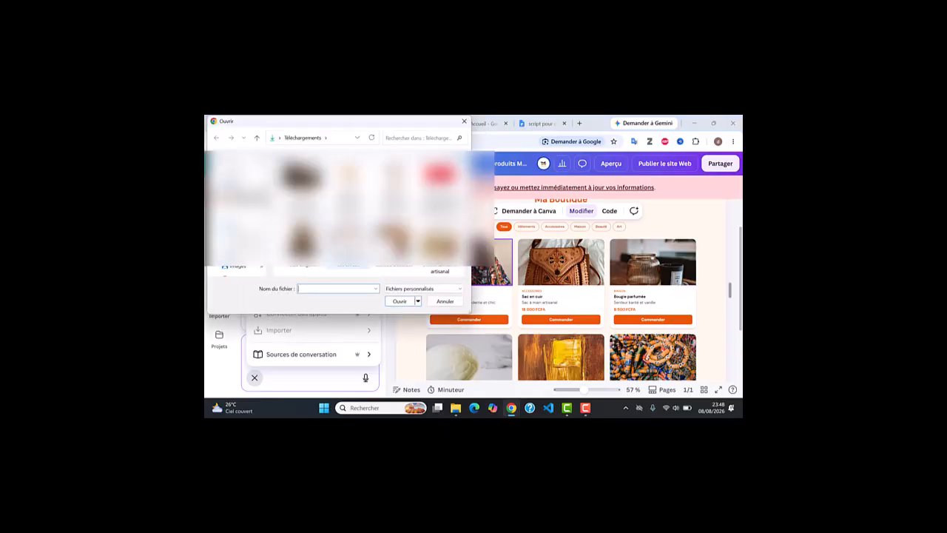
click(341, 244)
click(397, 300)
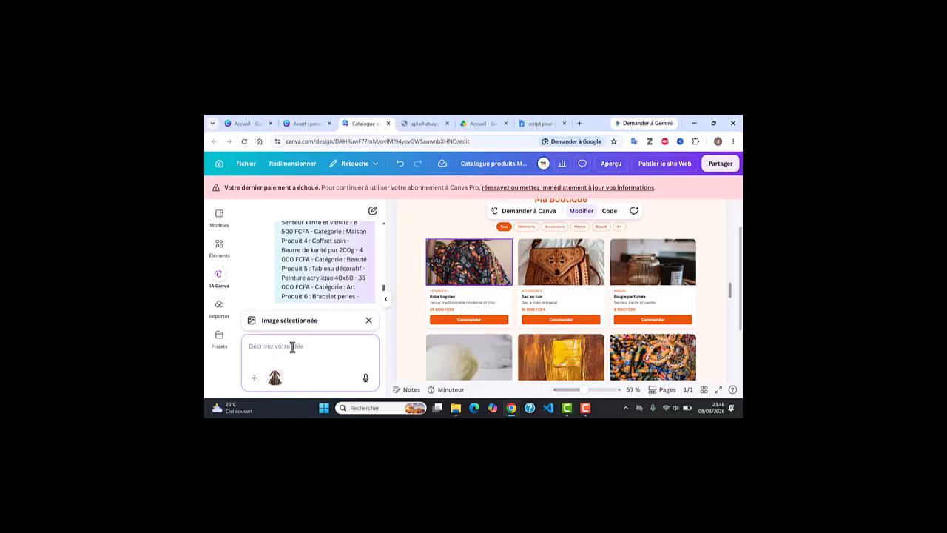
Ask Canva AI to replace the selected Robe bogolan photo with the imported dress image.
text(de)
key(BackSpace)
key(BackSpace)
text(remplace l'image que j'ai sélectionné par cette image que)
text(j'ai importé)
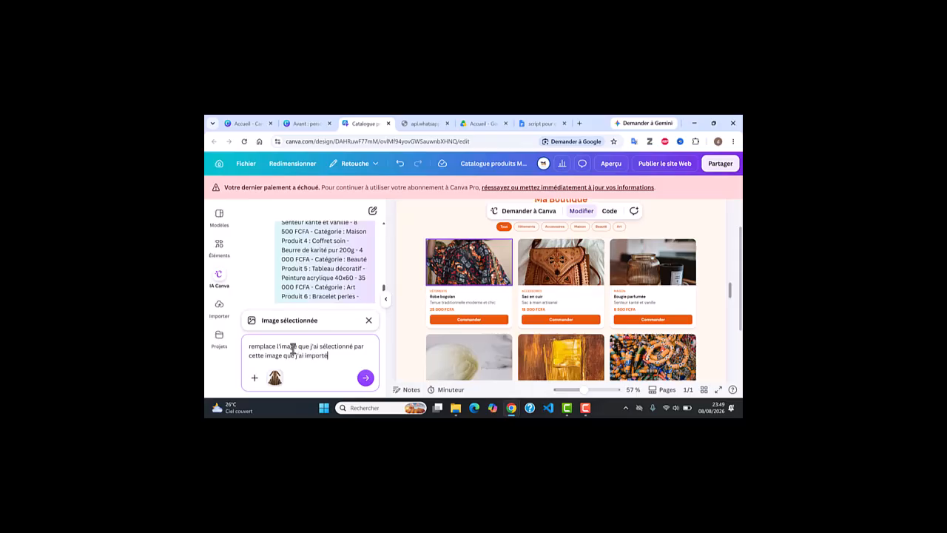
key(Return)
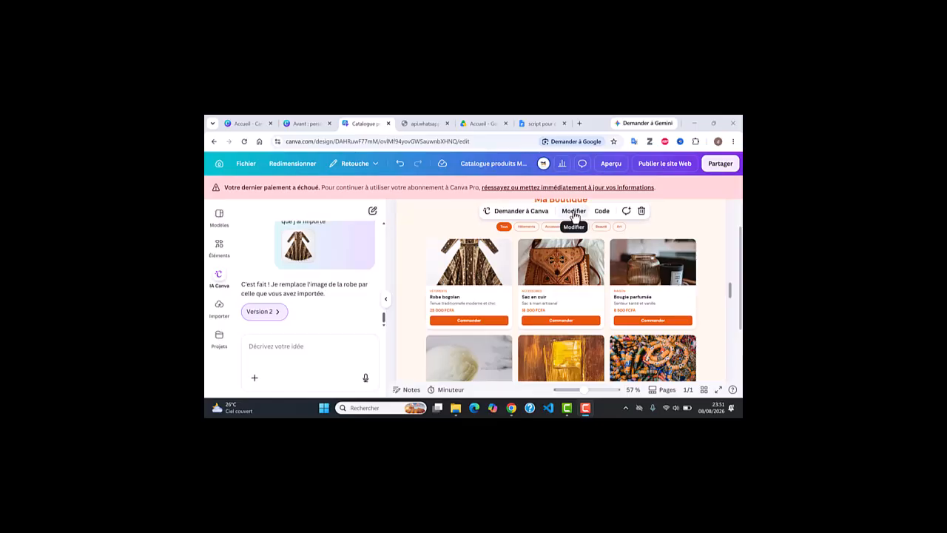
Inspect the catalogue's Ma Boutique header title and footer credit text in direct editing.
scroll(552, 238, up, 1)
click(573, 213)
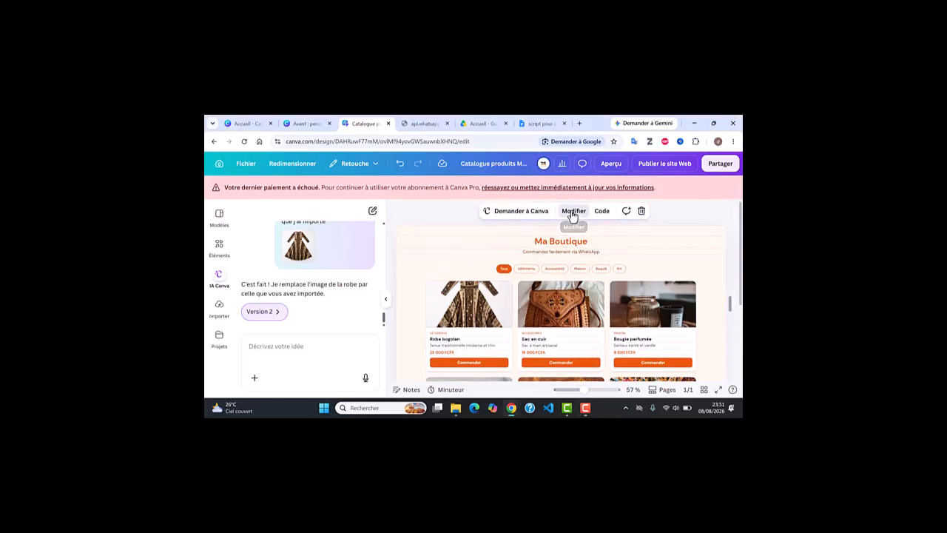
click(548, 244)
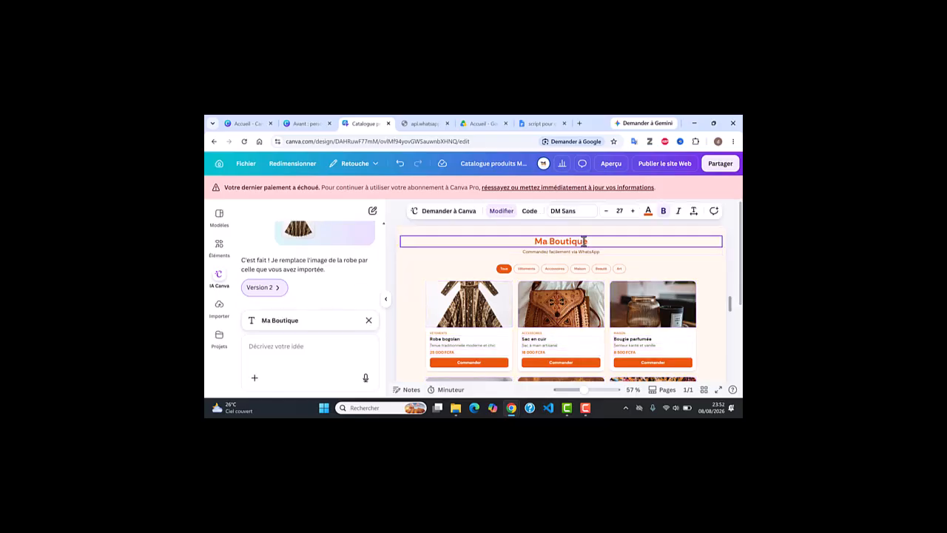
scroll(582, 260, down, 3)
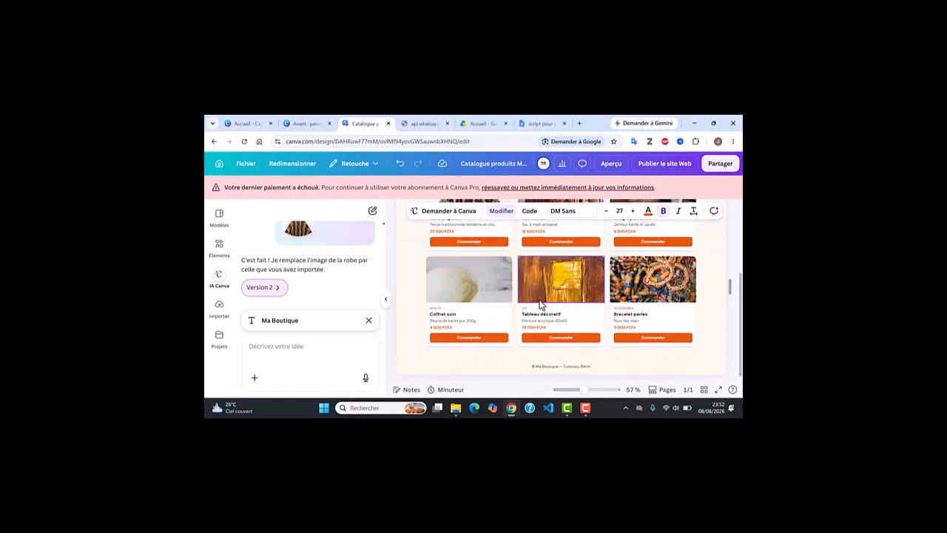
click(498, 364)
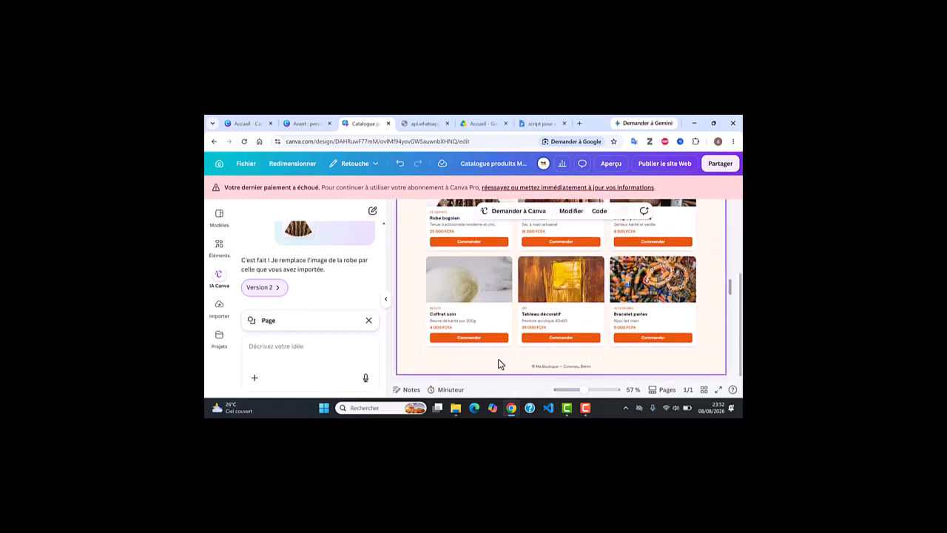
click(550, 364)
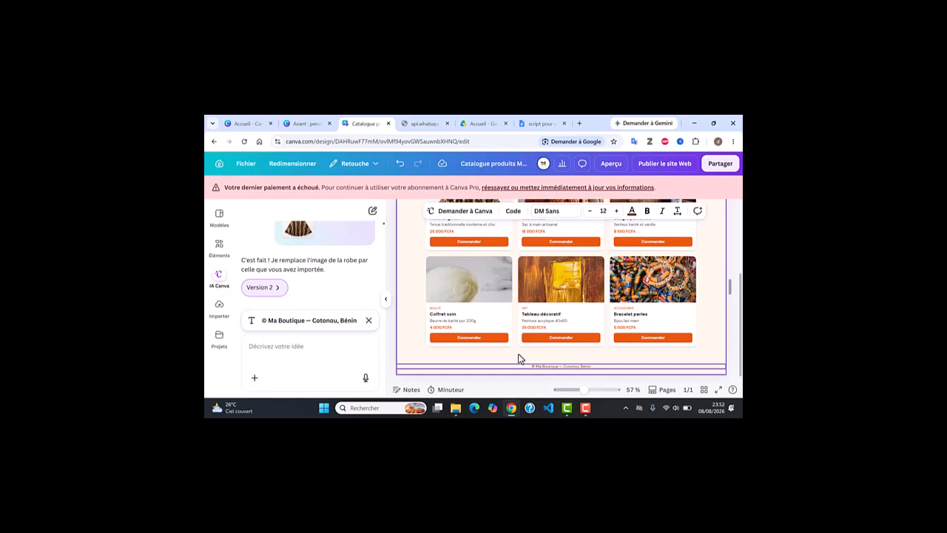
Select the whole embed and bring up the 'Publier le site Web' options.
click(501, 341)
scroll(501, 341, up, 2)
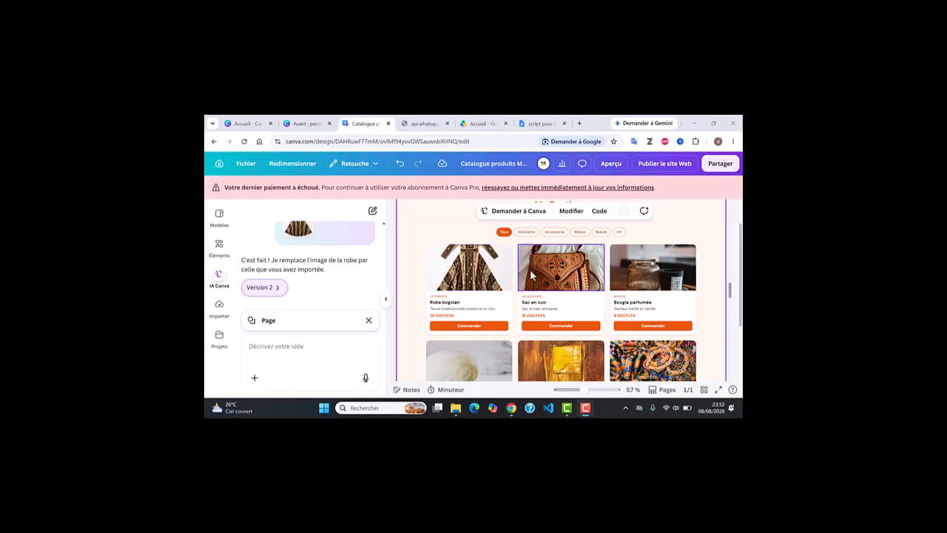
click(663, 164)
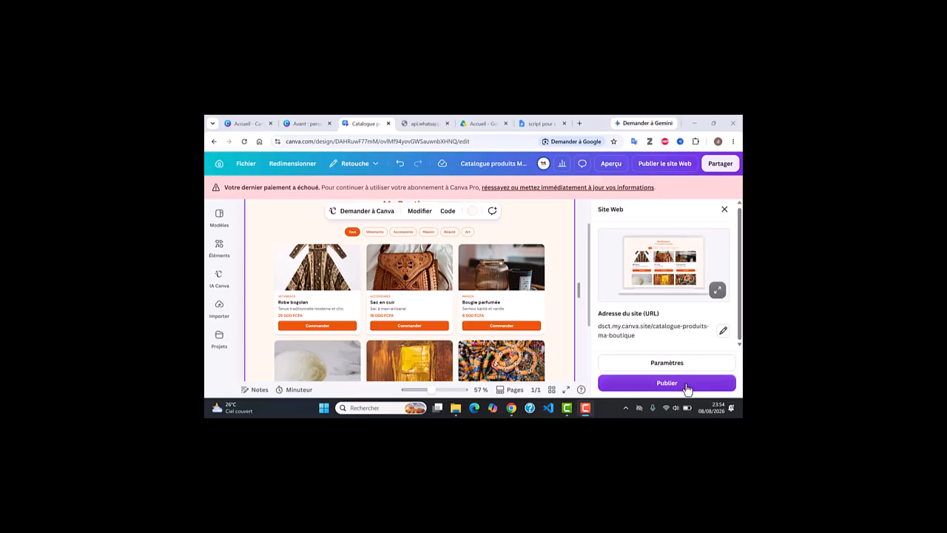
Confirm Publier in the Site Web panel to make the catalogue live.
click(686, 384)
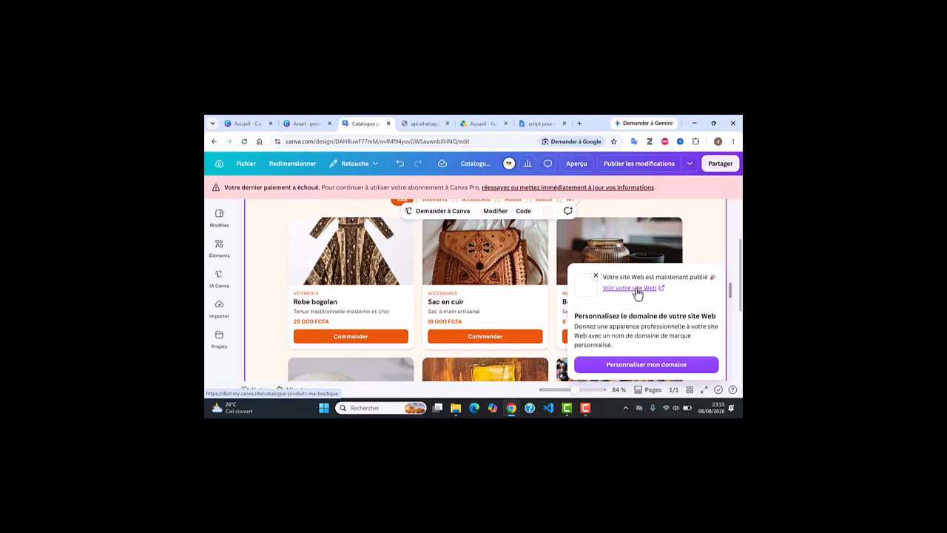
Open the live Ma Boutique site in a new tab and scroll through its product cards.
click(633, 289)
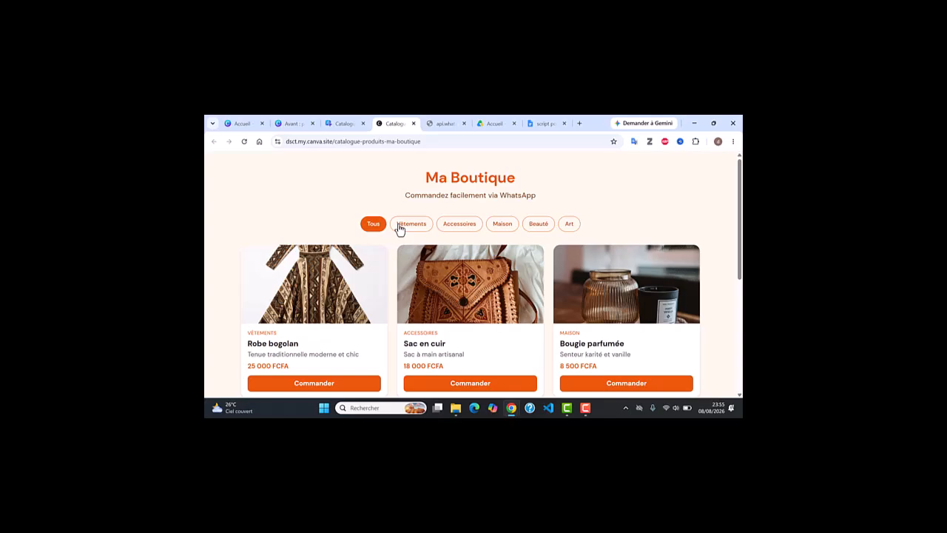
scroll(400, 229, down, 6)
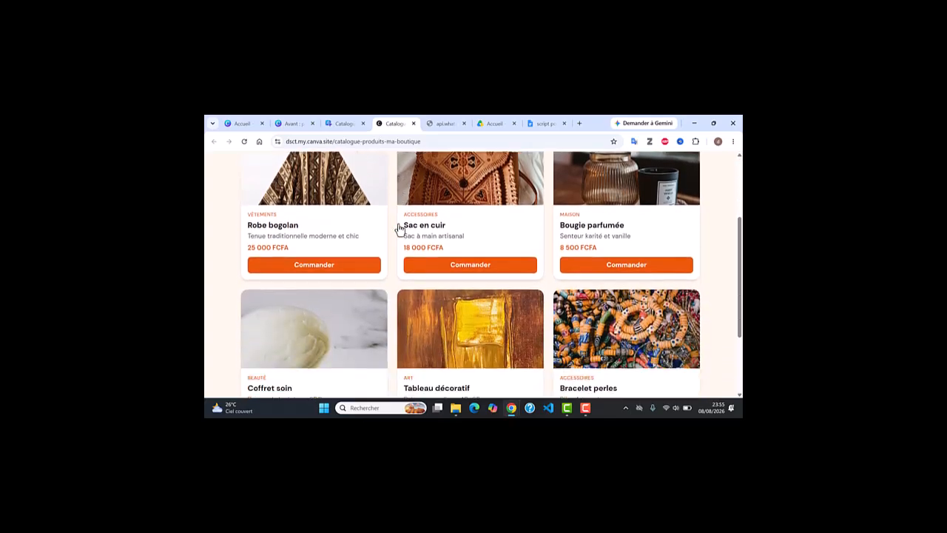
scroll(400, 229, up, 7)
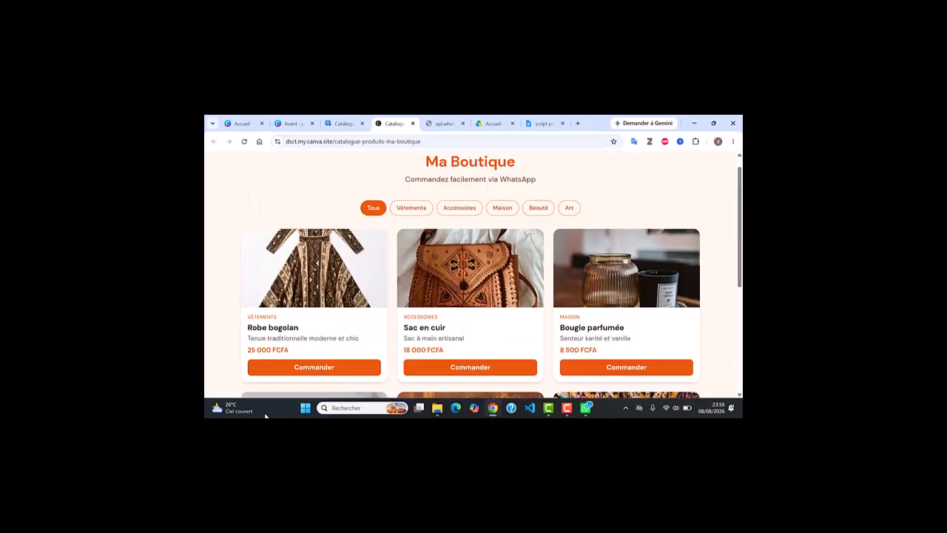
Test Robe bogolan's Commander button: WhatsApp opens a prefilled 25 000 FCFA order; then return to Canva.
click(314, 368)
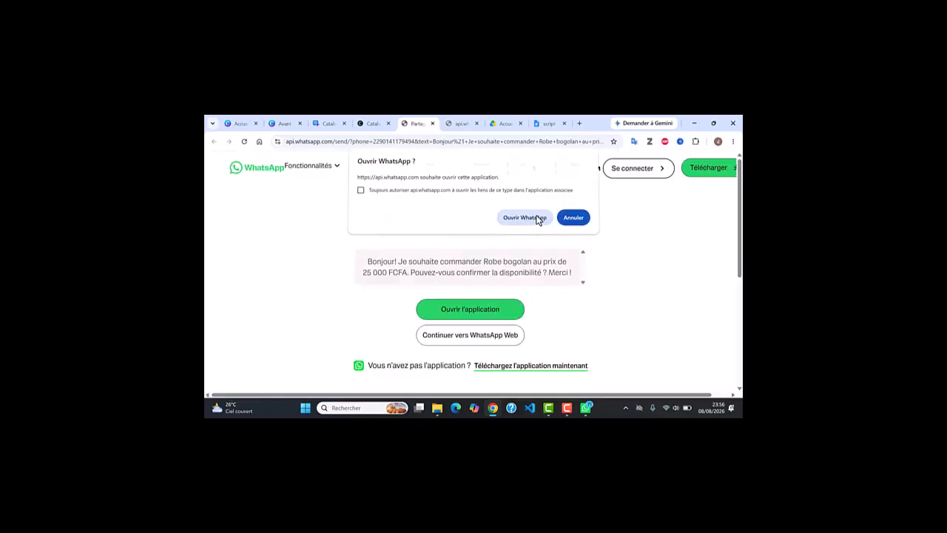
click(536, 218)
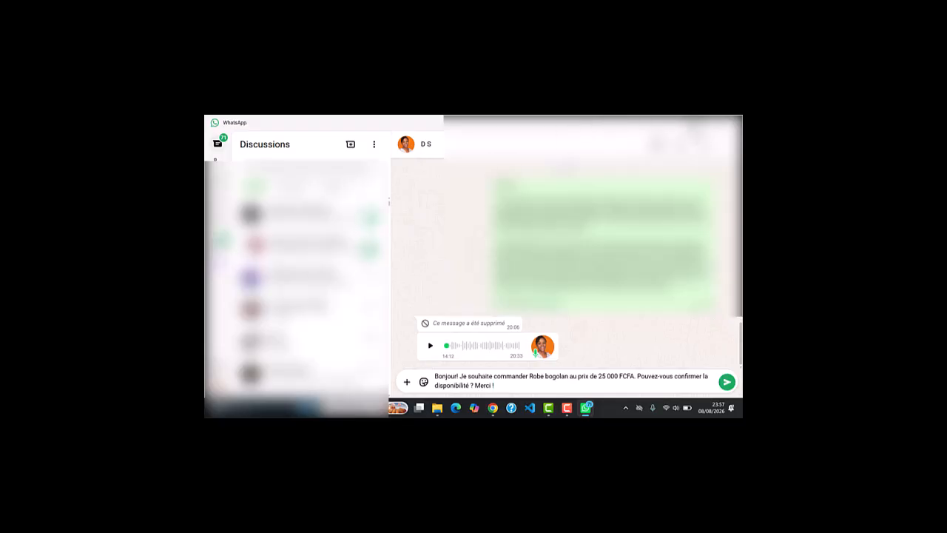
click(694, 124)
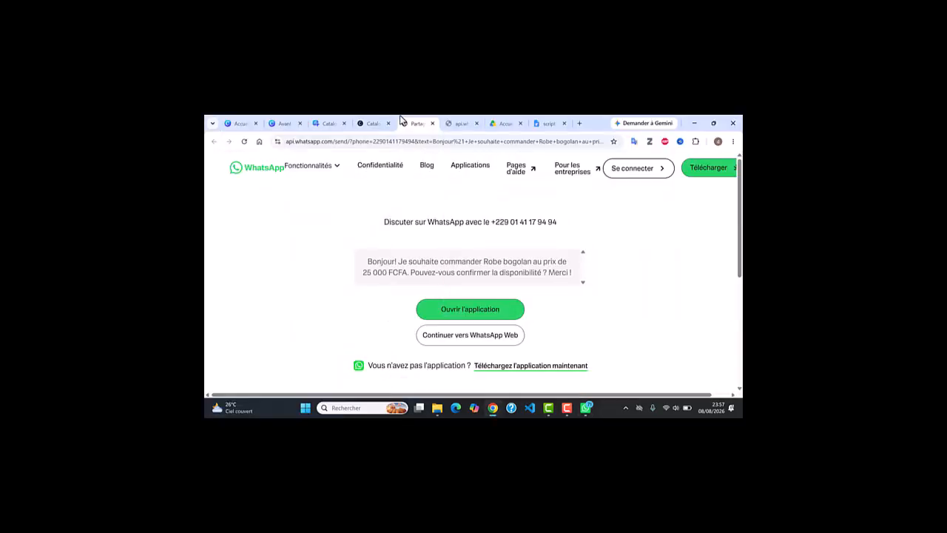
click(432, 123)
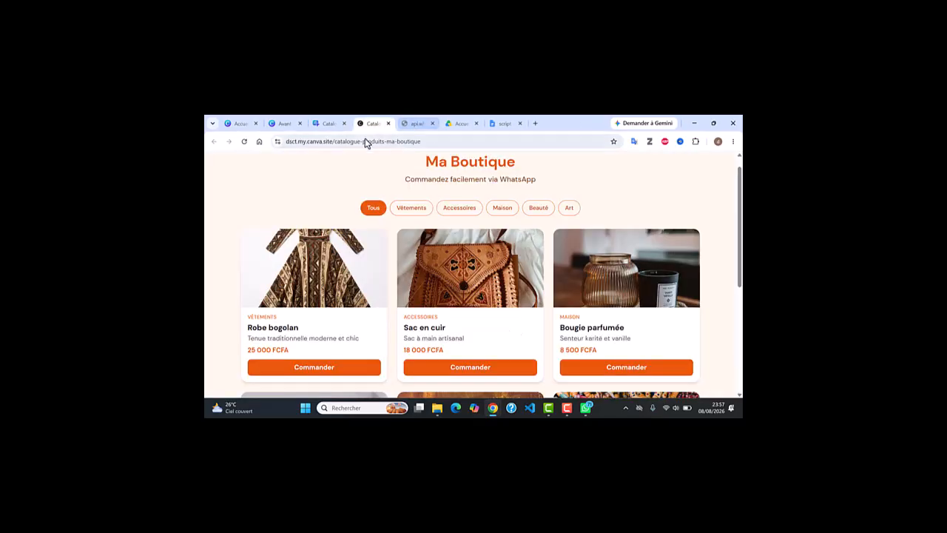
click(342, 123)
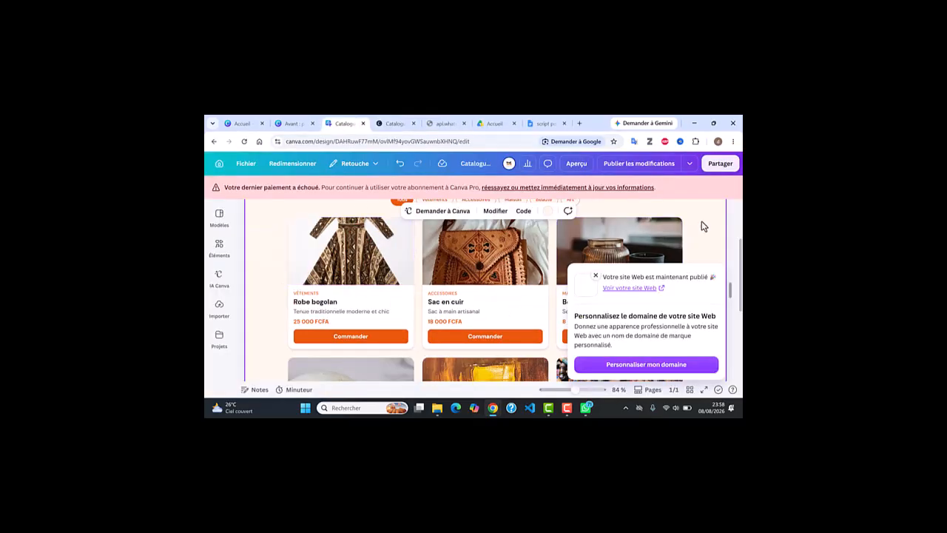
Close the 'site publié' notice and reopen Canva AI via Demander à Canva.
click(595, 276)
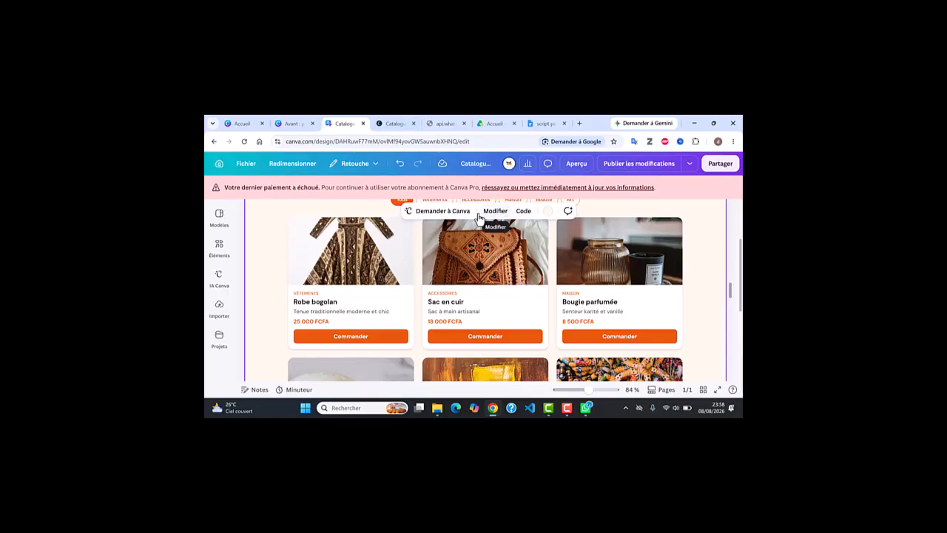
click(438, 212)
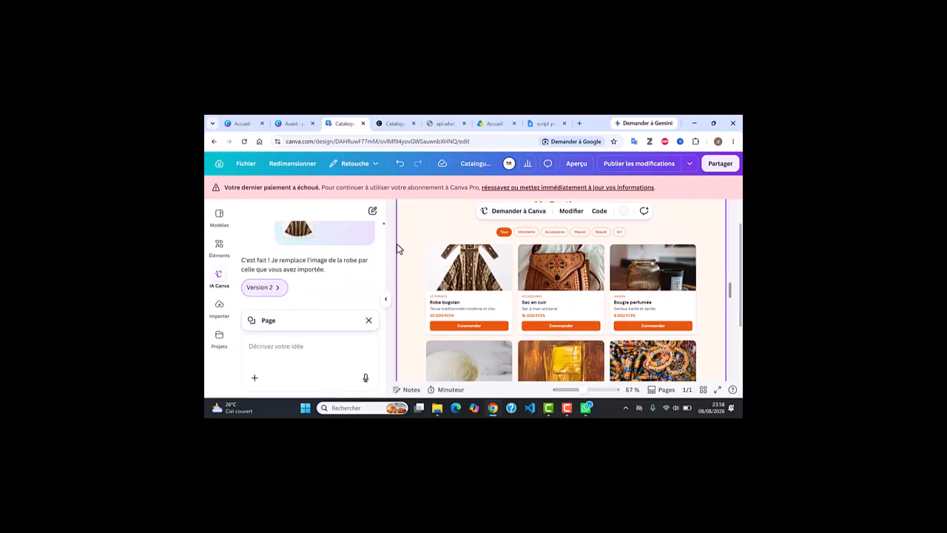
Write a Canva AI request that the robe's 'commander' button redirect to the pasted XPaye form link.
click(368, 320)
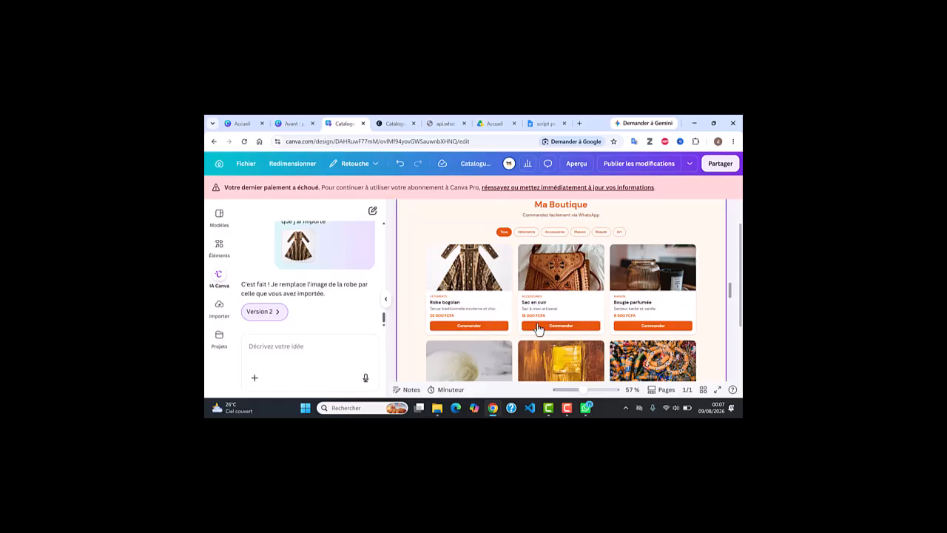
click(275, 353)
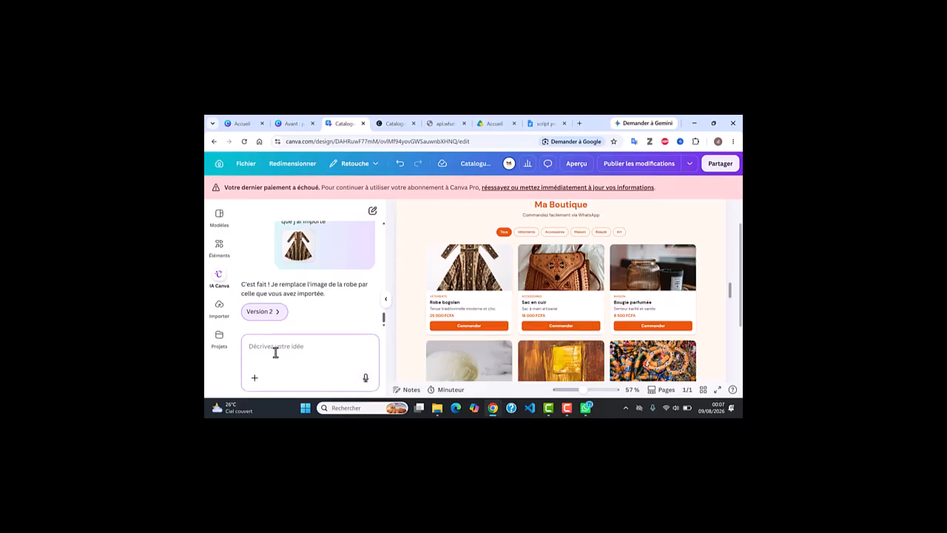
text(les bouton "commander" des)
key(BackSpace)
text(la robe, du sac en cuir et des bou)
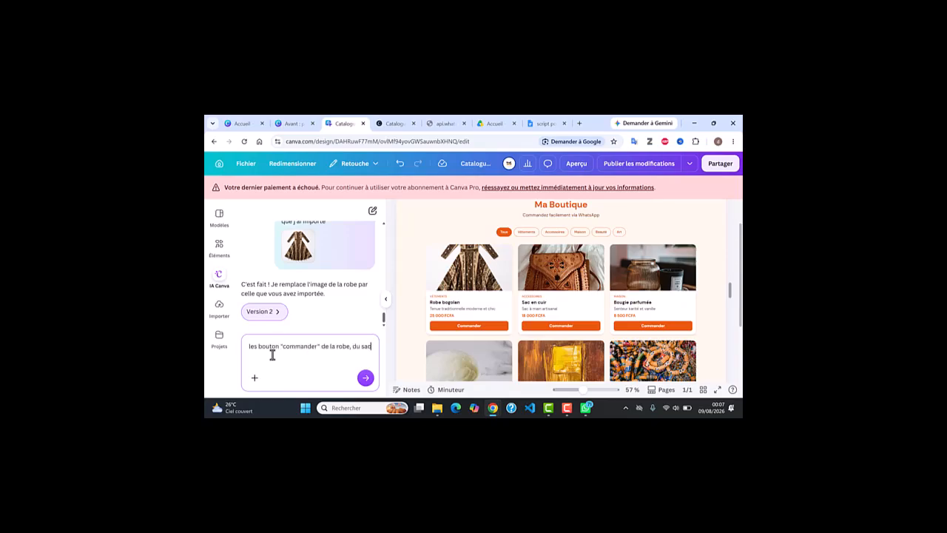
key(BackSpace)
drag(345, 346, 344, 360)
key(BackSpace)
text(doit rediriger vers ce lien:)
text(https://formulaire-pro.xpaye.africa/formulaire/7673)
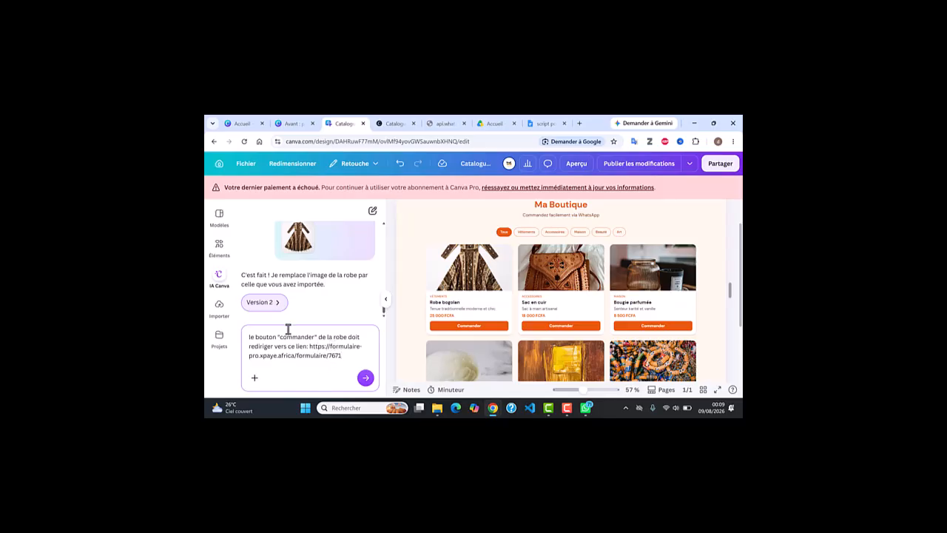
Send the XPaye redirect request to Canva AI and publish the resulting changes.
click(365, 379)
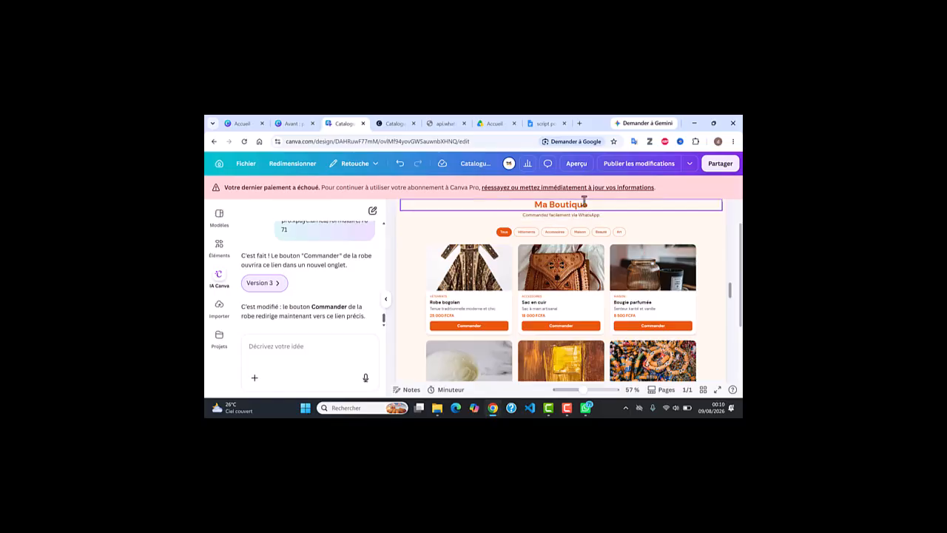
click(633, 169)
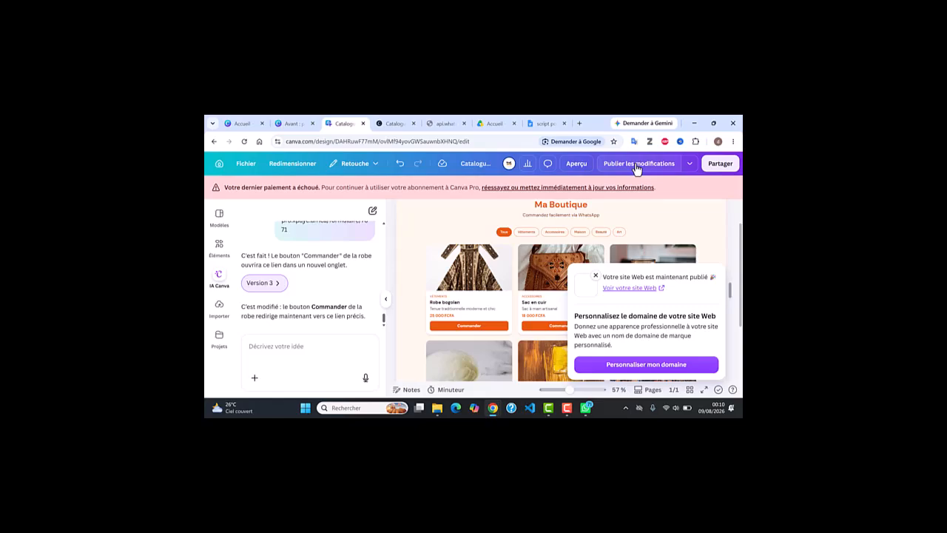
Reload the published catalogue site and close the leftover WhatsApp send tab.
click(396, 126)
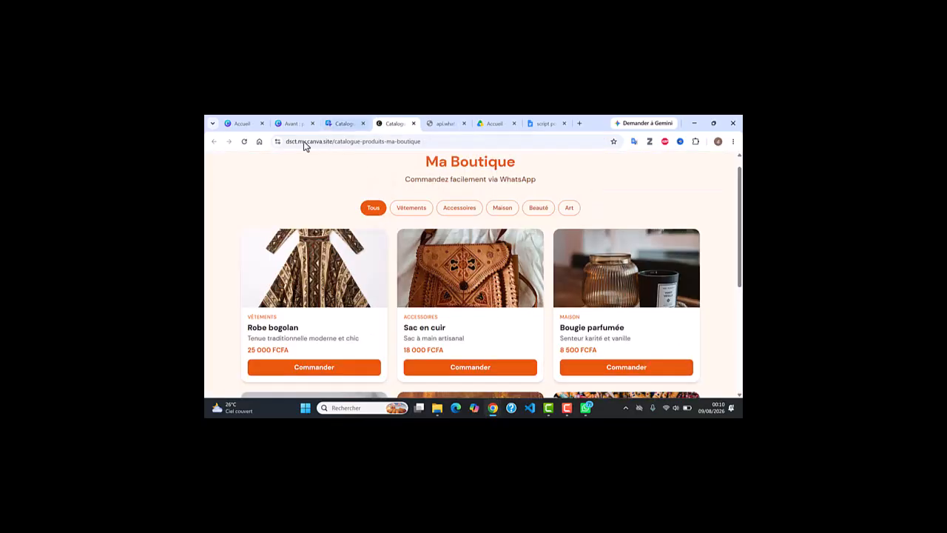
click(243, 143)
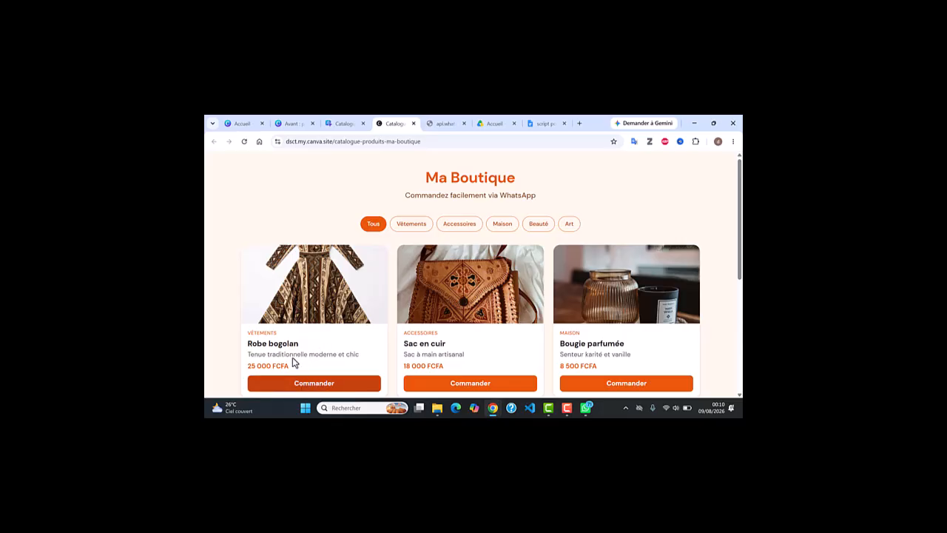
click(464, 124)
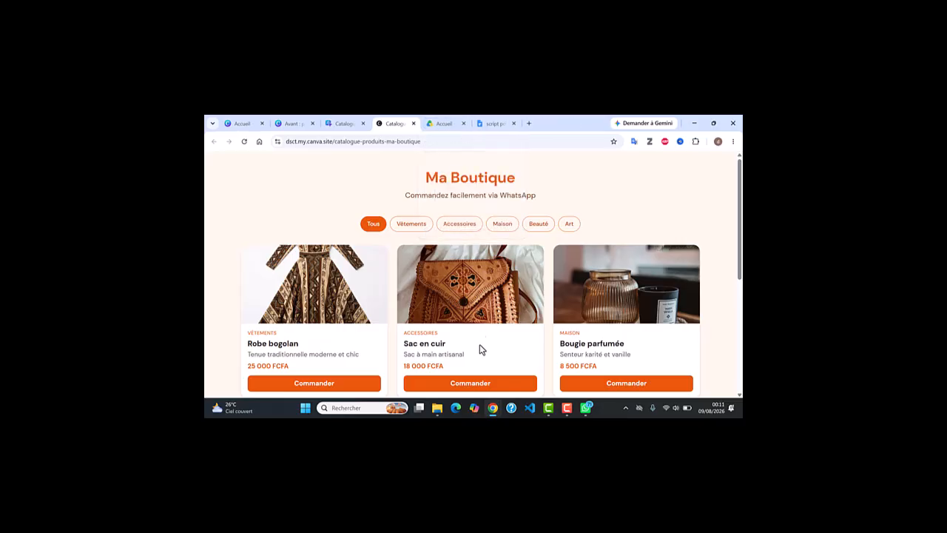
Check the Sac en cuir order link, then open Robe bogolan's XPaye payment form.
click(478, 384)
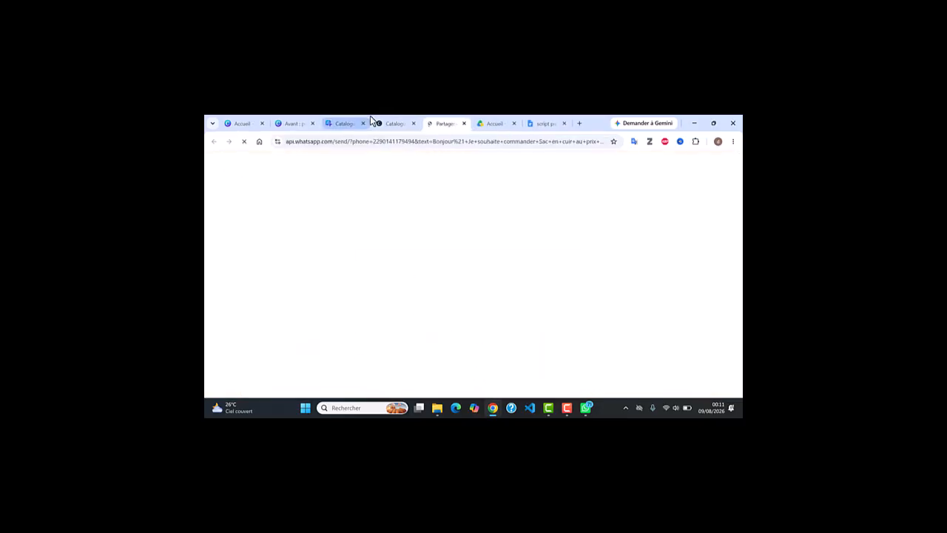
click(463, 124)
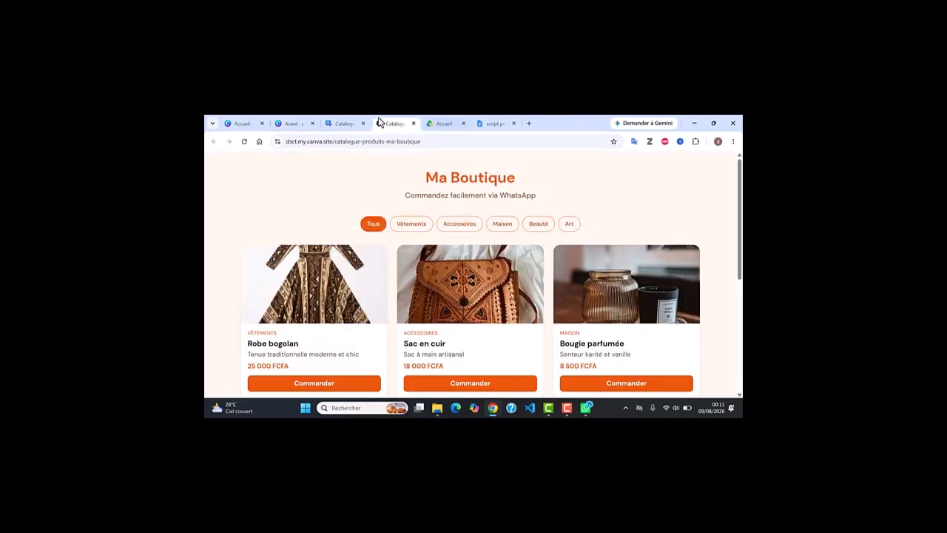
click(349, 384)
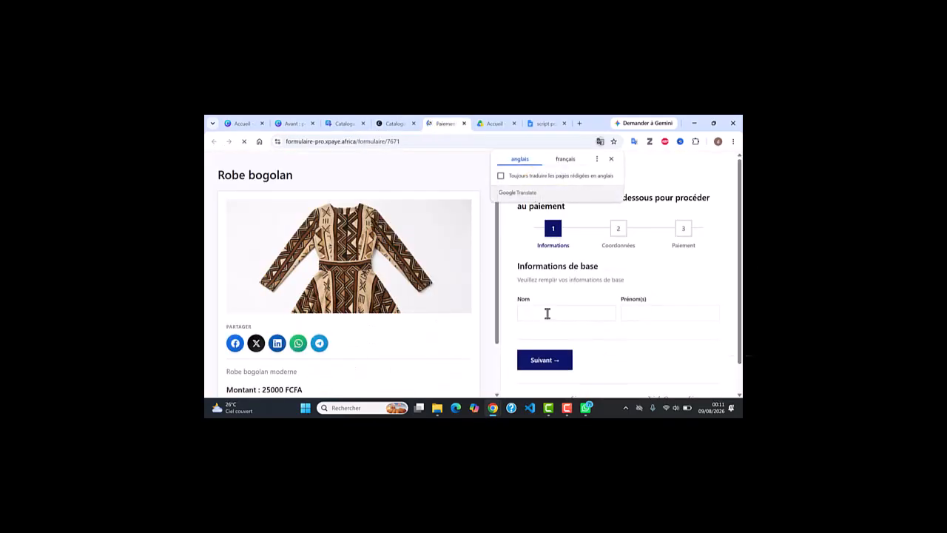
Enter the buyer's last and first names and advance to the contact details step.
click(534, 311)
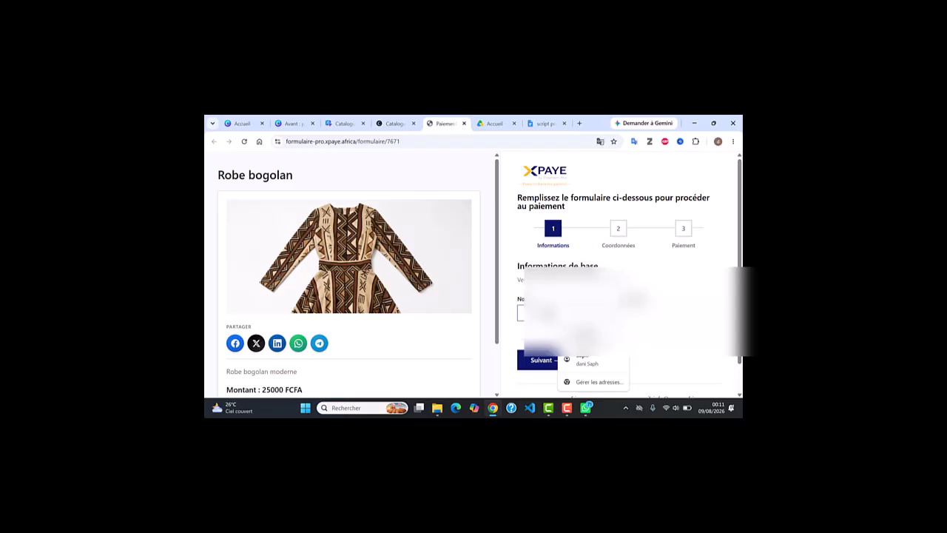
text(t)
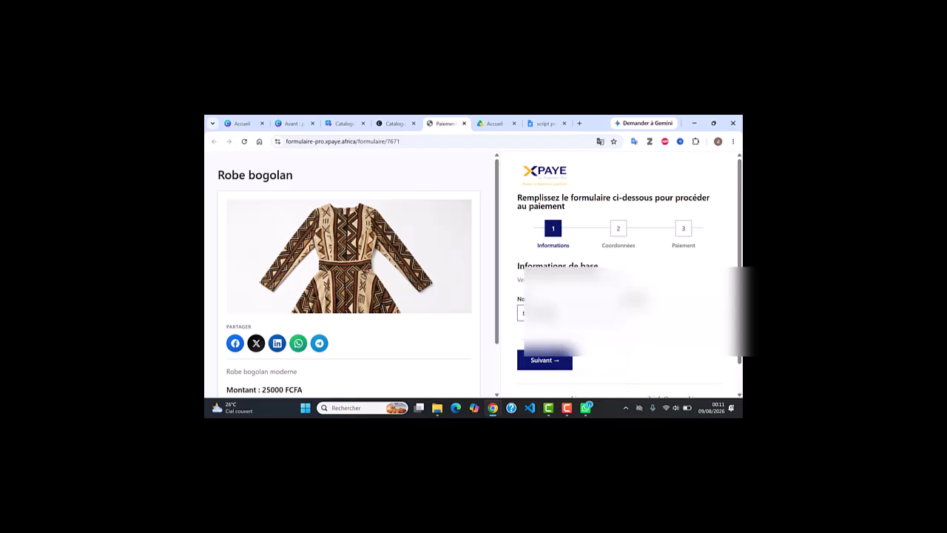
click(630, 312)
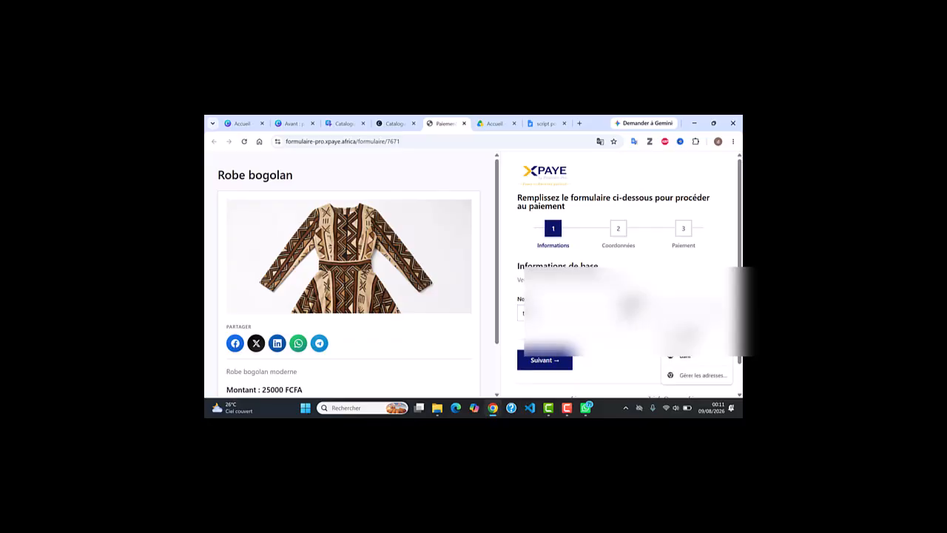
text(t)
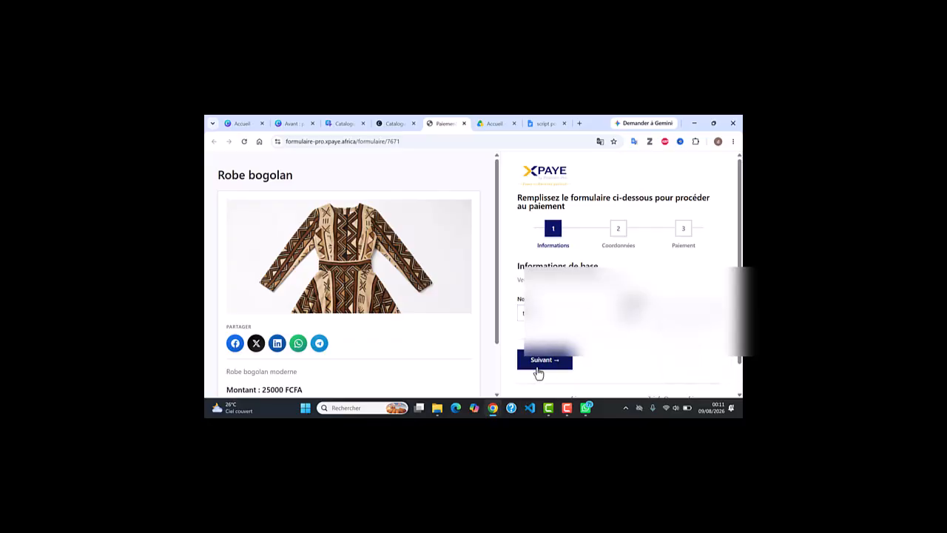
click(541, 364)
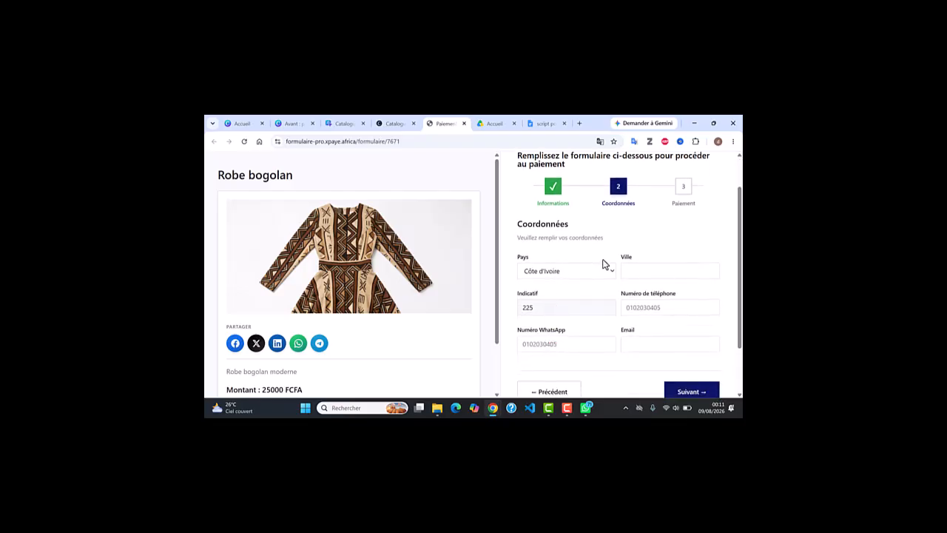
Set Côte d'Ivoire with city abidjan, and enter the phone number also as WhatsApp number.
click(612, 272)
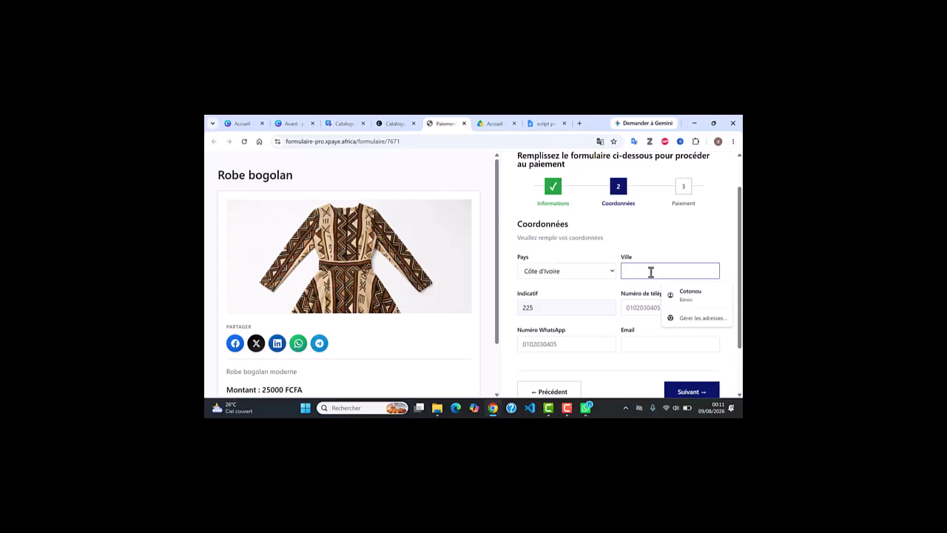
text(abid)
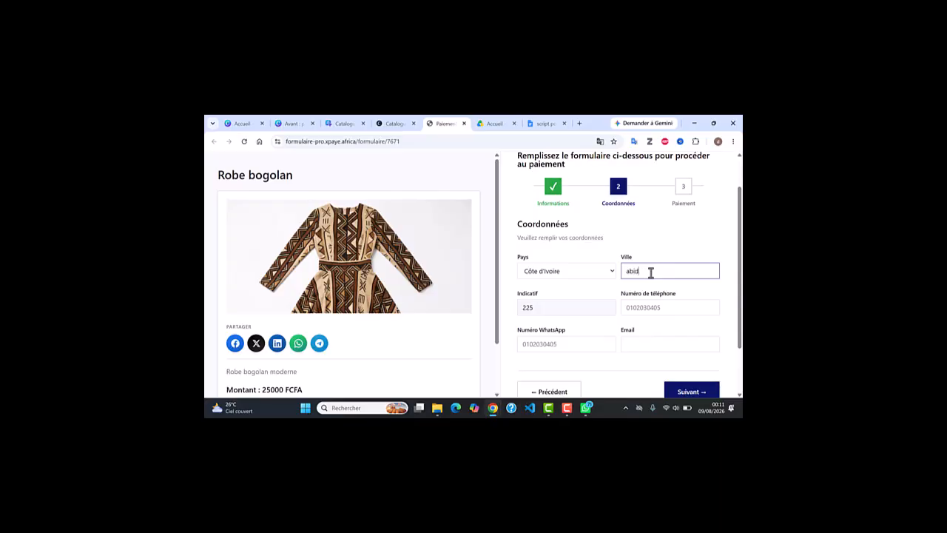
text(han)
click(642, 307)
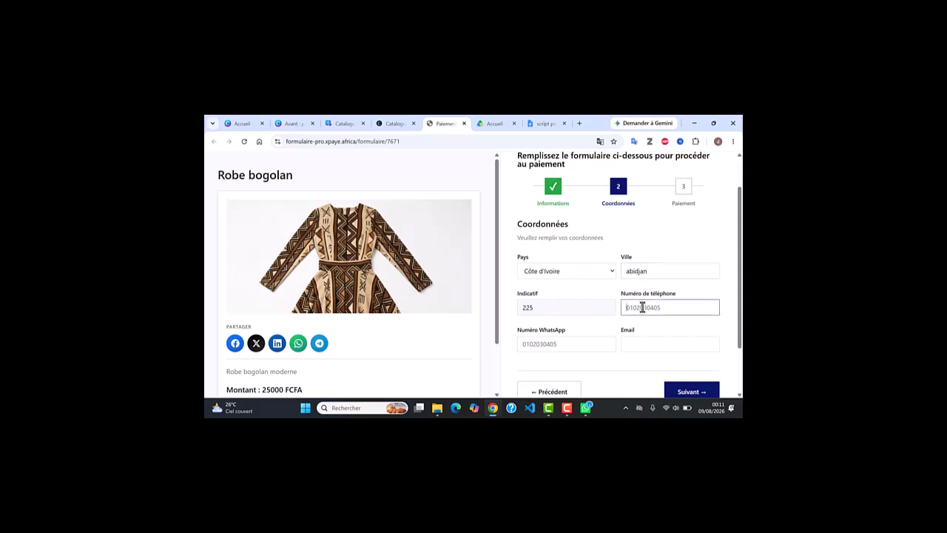
drag(670, 306, 619, 318)
key(ctrl+c)
click(561, 346)
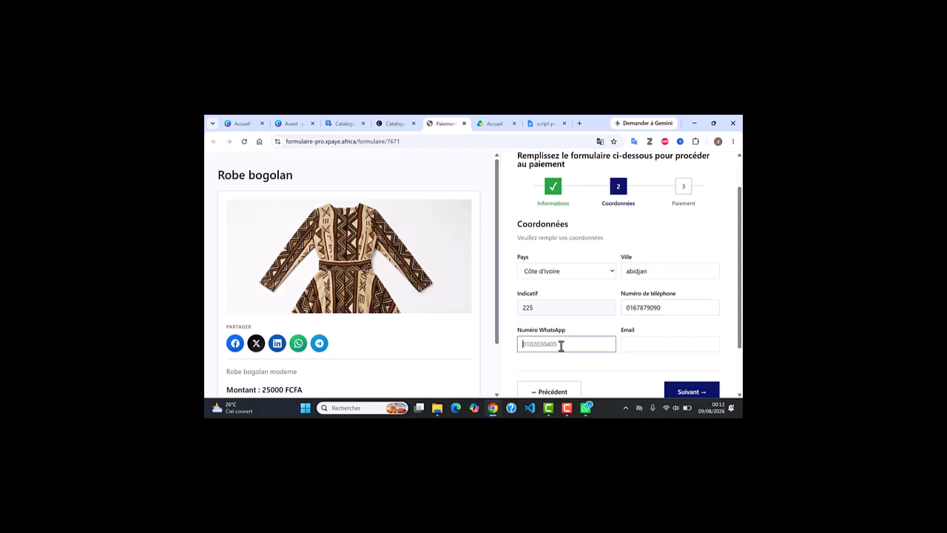
key(ctrl+v)
Fill in the buyer's email from the suggestion and advance to the Paiement step.
click(628, 342)
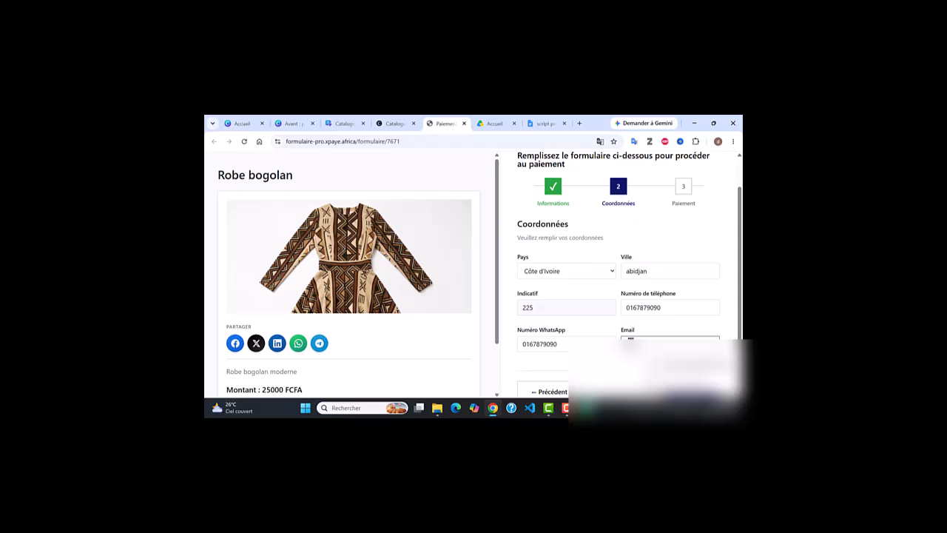
text(djan)
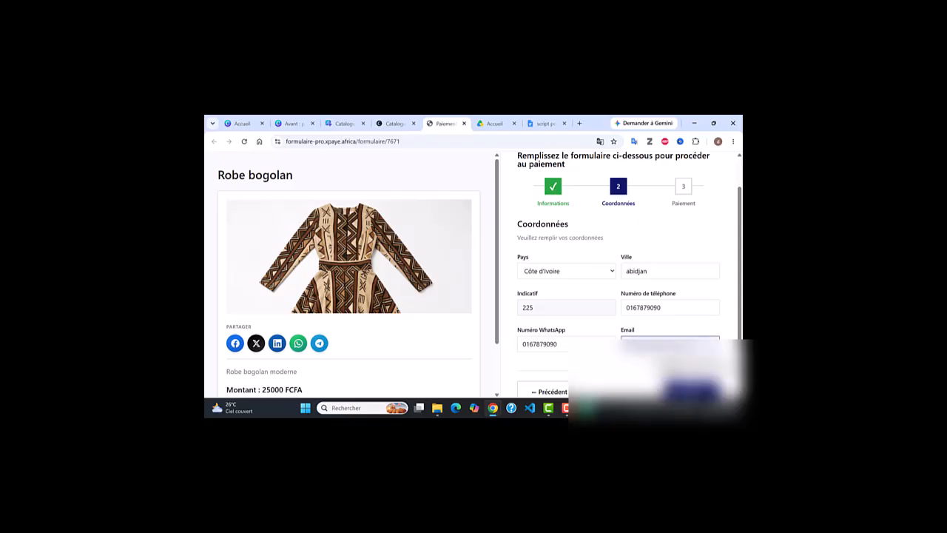
click(629, 361)
scroll(557, 380, down, 1)
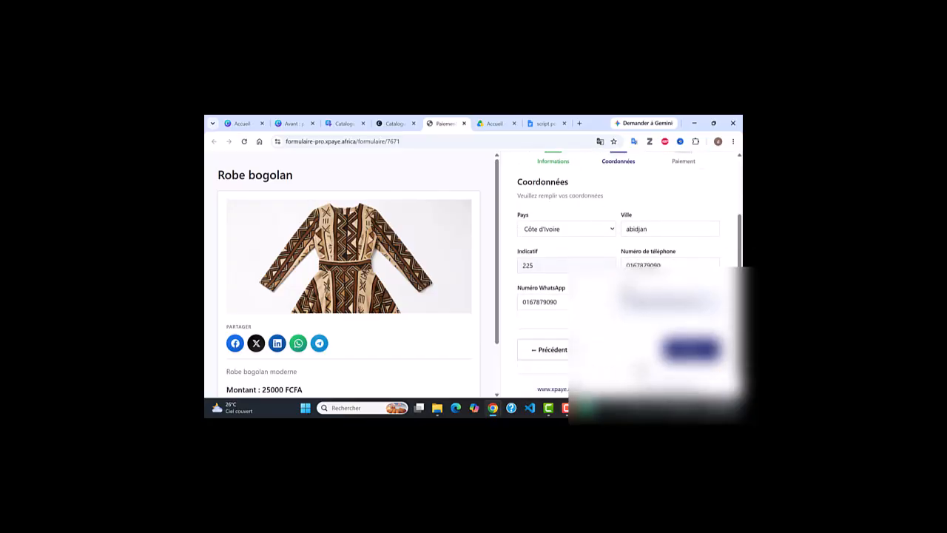
click(690, 348)
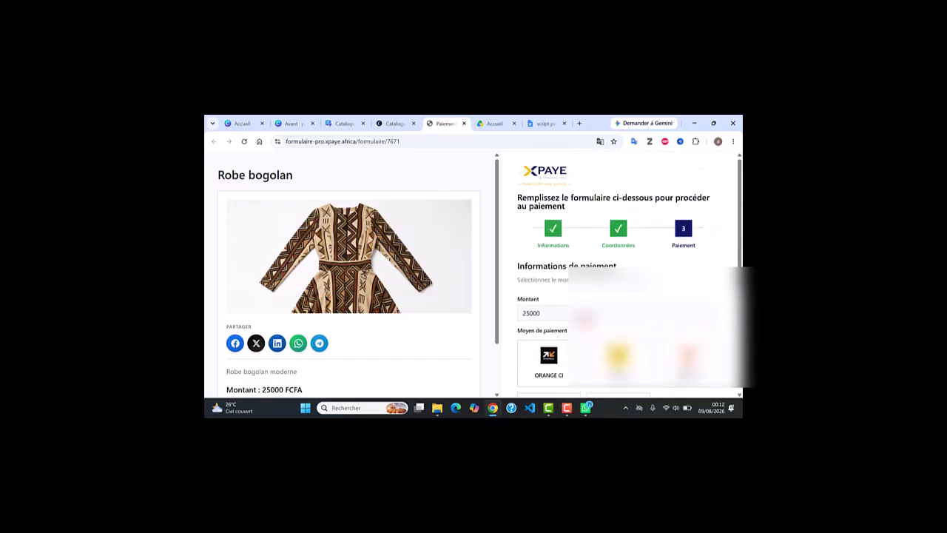
Pick MTN CI to pay the 25000 FCFA XPaye order, then close the payment form.
scroll(586, 324, down, 2)
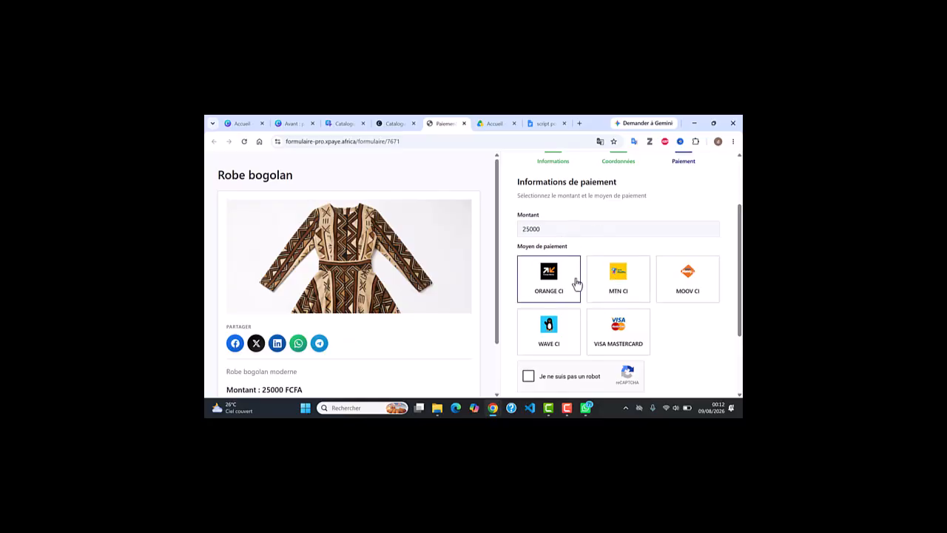
click(613, 276)
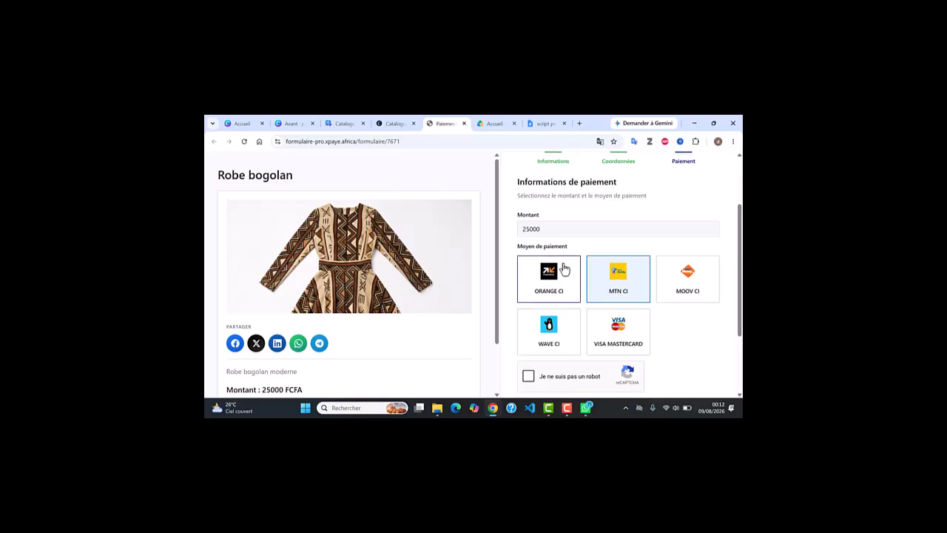
scroll(560, 268, down, 2)
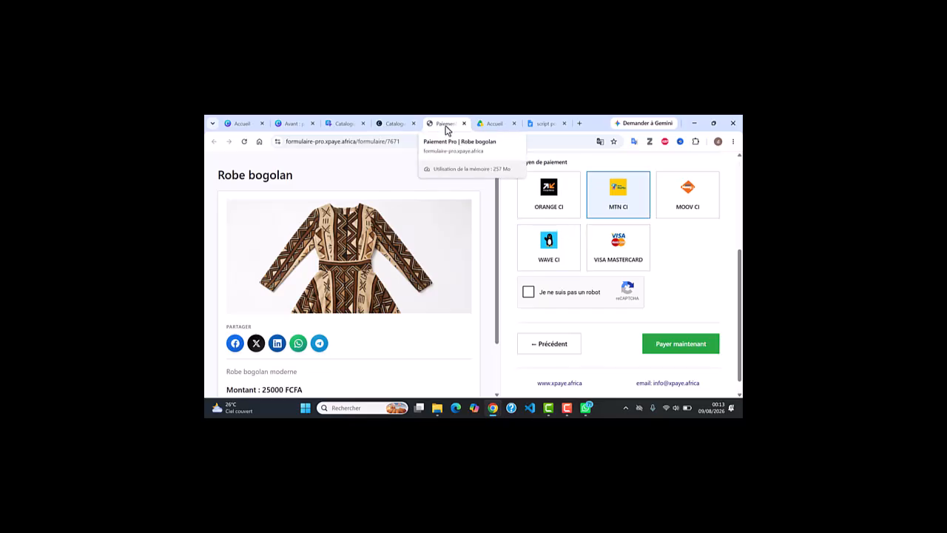
click(462, 123)
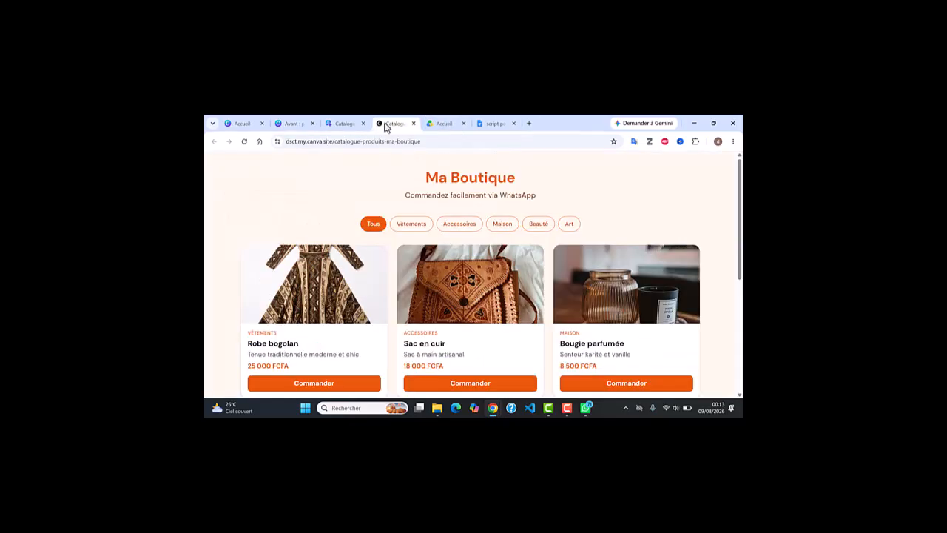
Switch back to the Canva editor showing the Ma Boutique catalogue design.
click(344, 124)
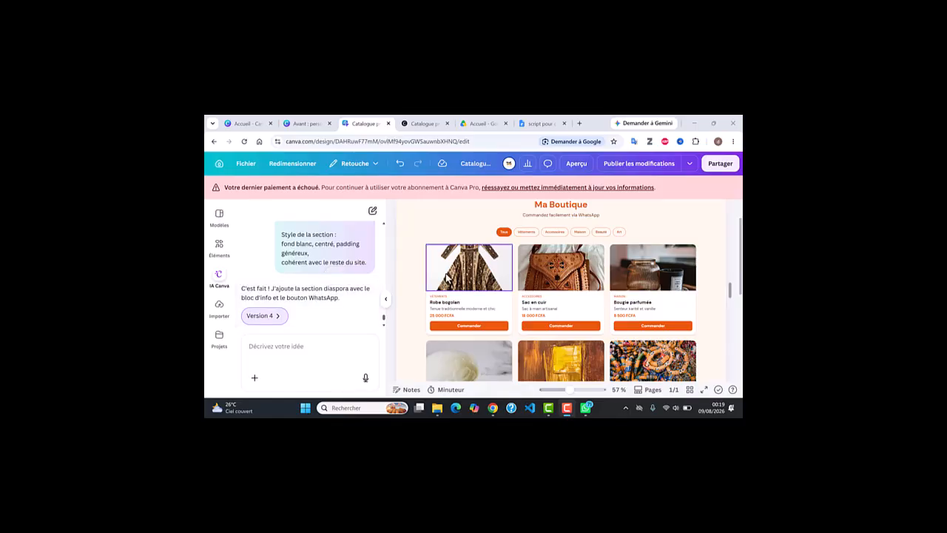
Test the diaspora section's WhatsApp bank-details link, then publish the site changes.
scroll(508, 294, down, 5)
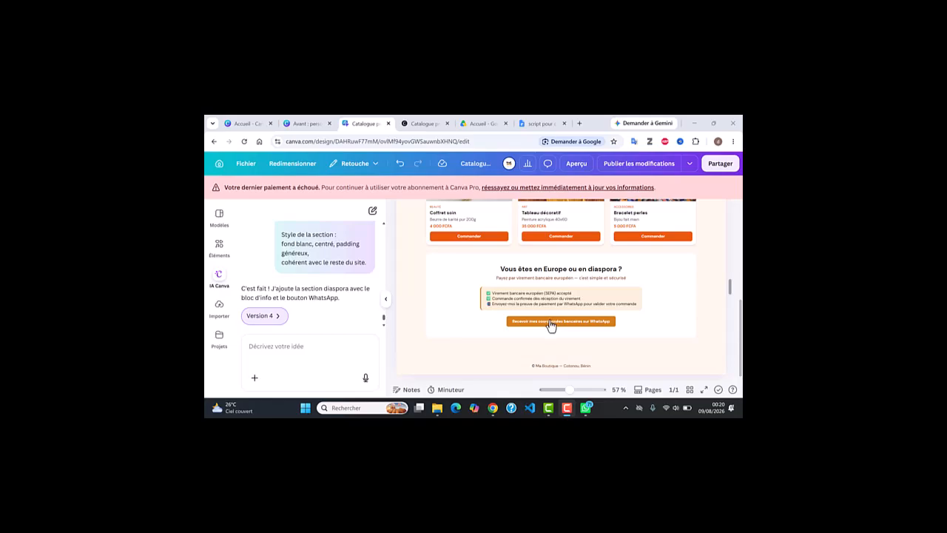
click(551, 324)
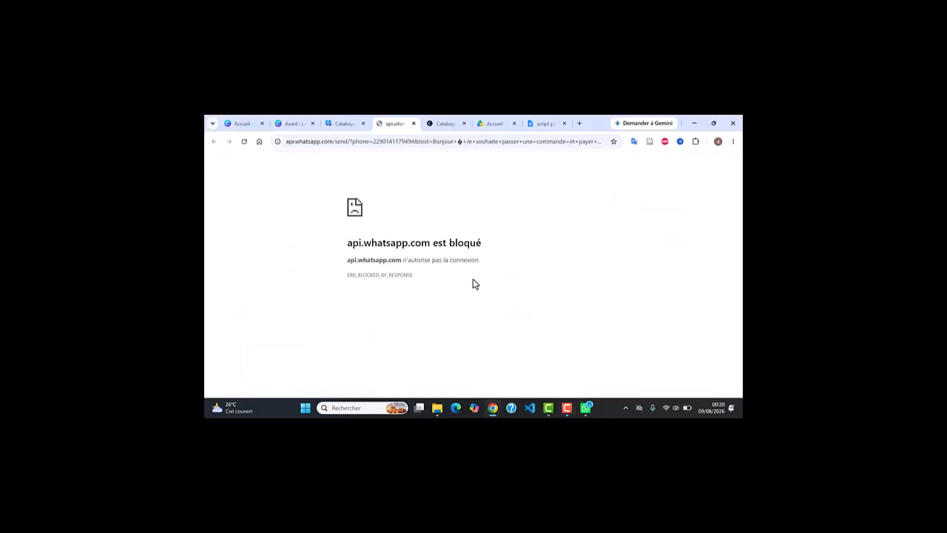
click(415, 125)
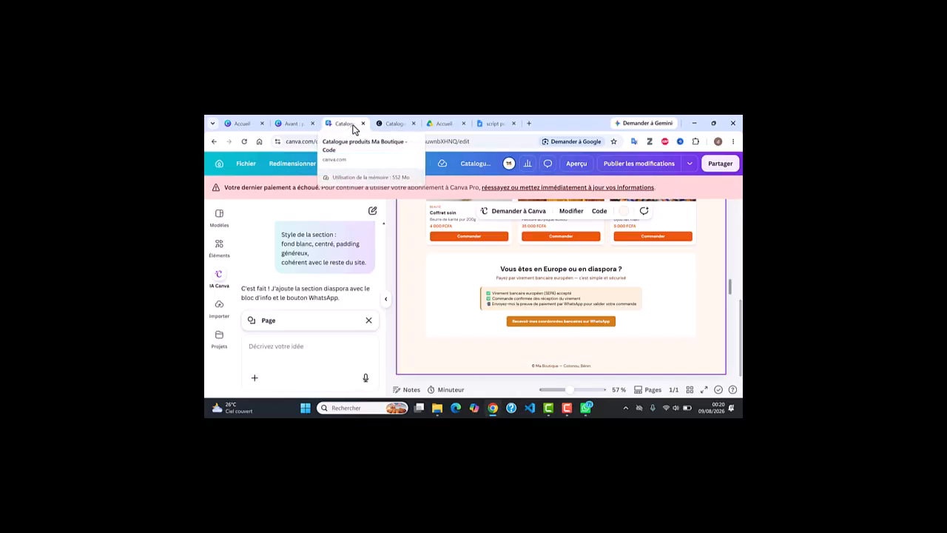
click(622, 166)
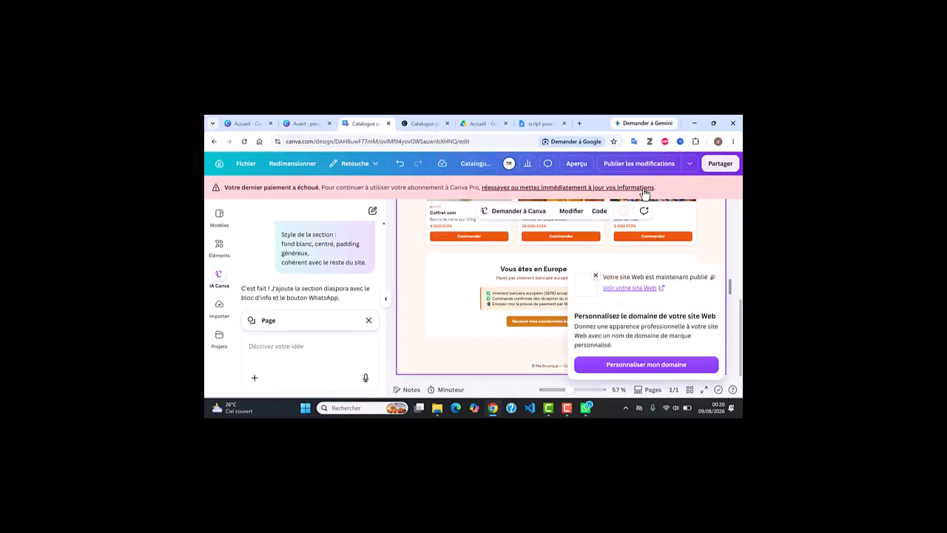
On the reloaded live site, open the diaspora WhatsApp bank-details button in the WhatsApp app.
click(411, 125)
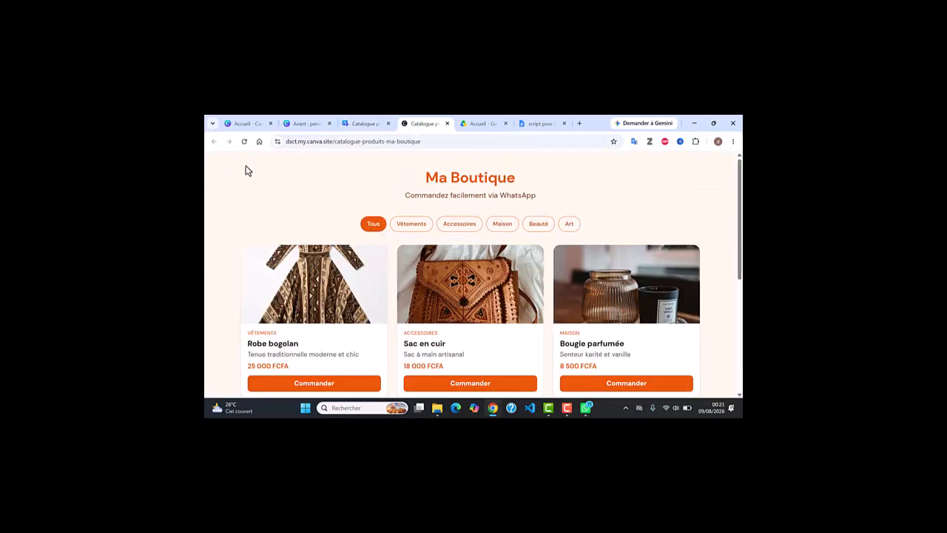
click(244, 142)
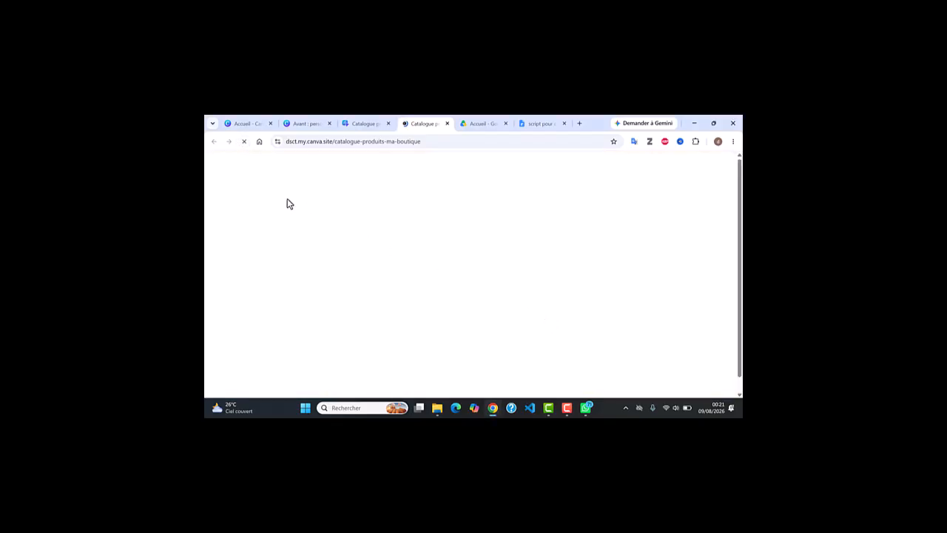
scroll(459, 277, down, 5)
scroll(459, 277, down, 3)
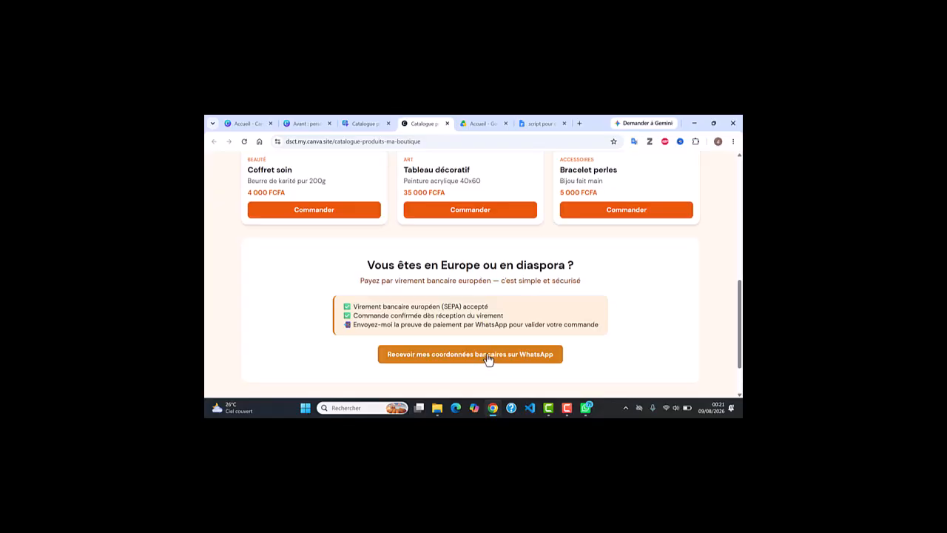
click(488, 355)
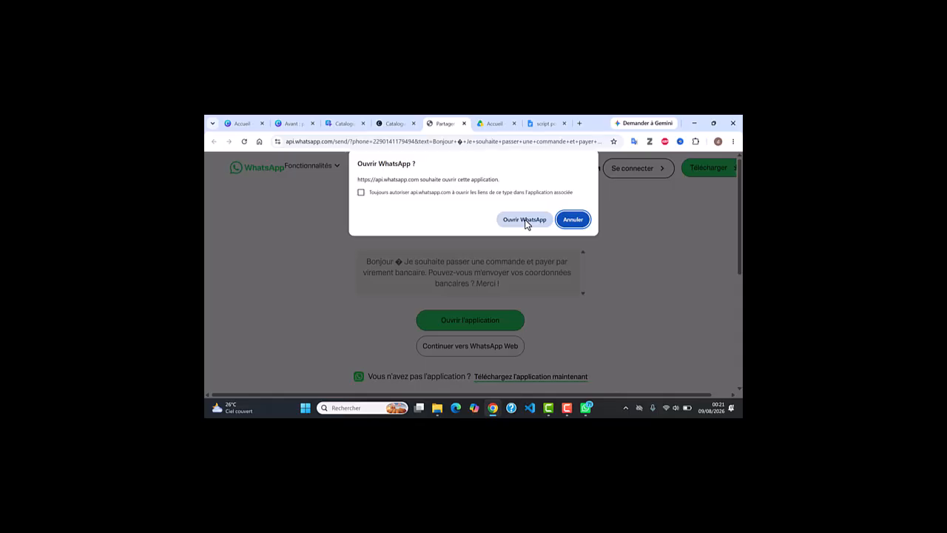
click(524, 220)
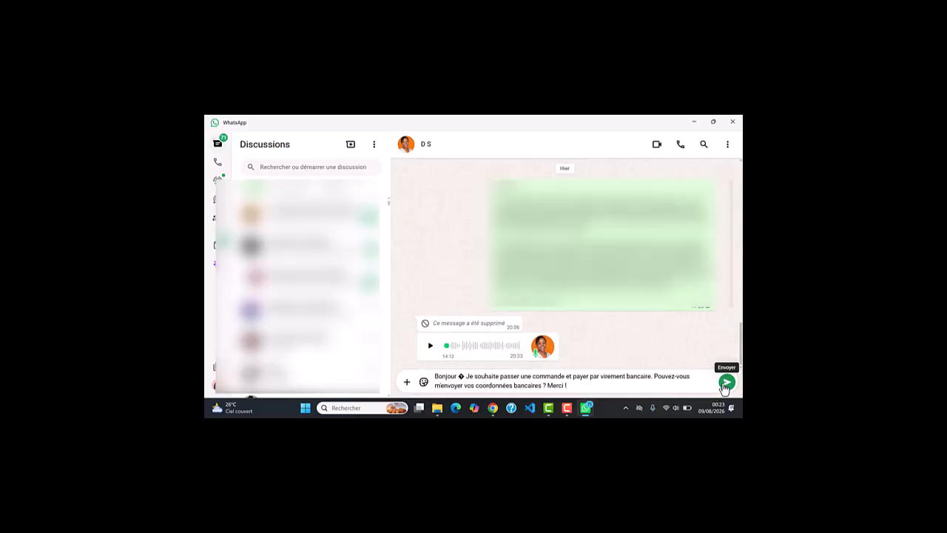
Minimise WhatsApp after checking the prefilled bank-transfer request message.
click(694, 122)
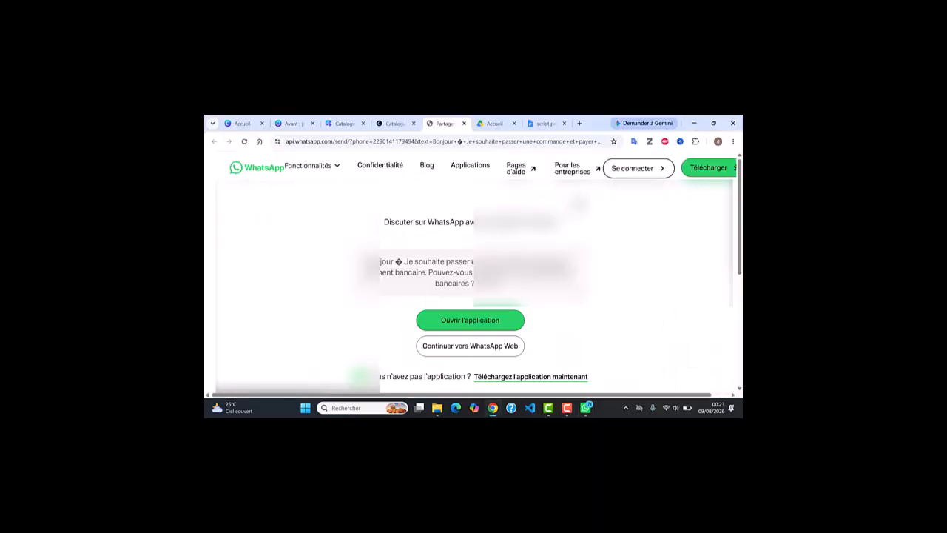
Scroll through the live Ma Boutique catalogue's products and diaspora section.
click(388, 123)
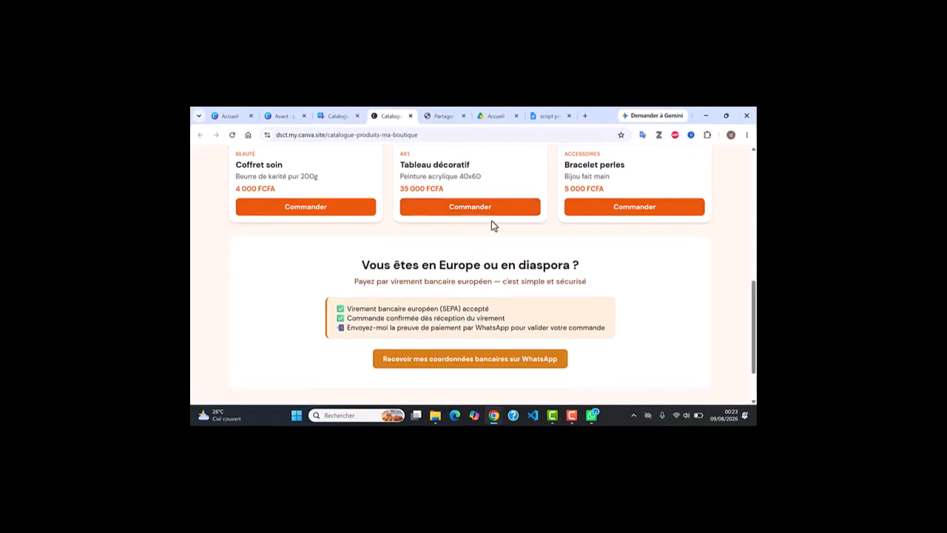
scroll(491, 221, up, 3)
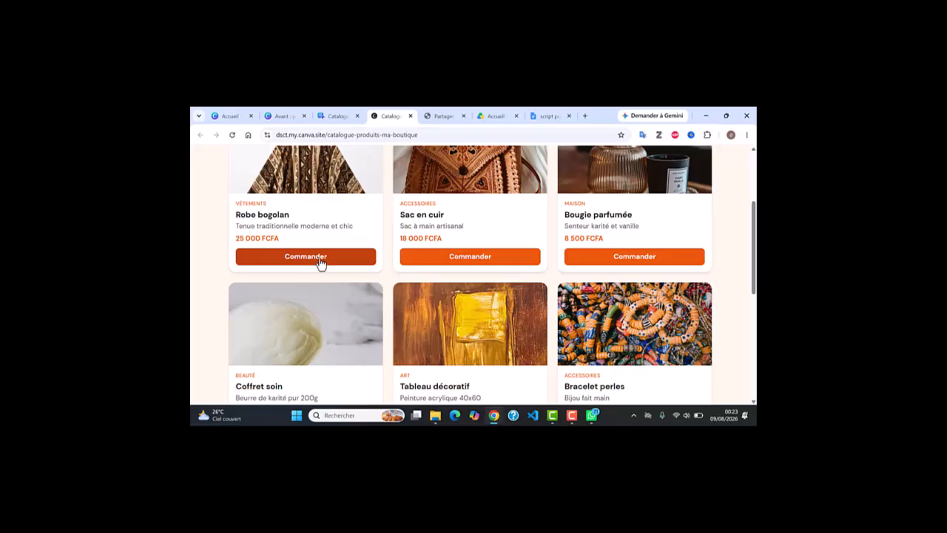
scroll(501, 275, down, 3)
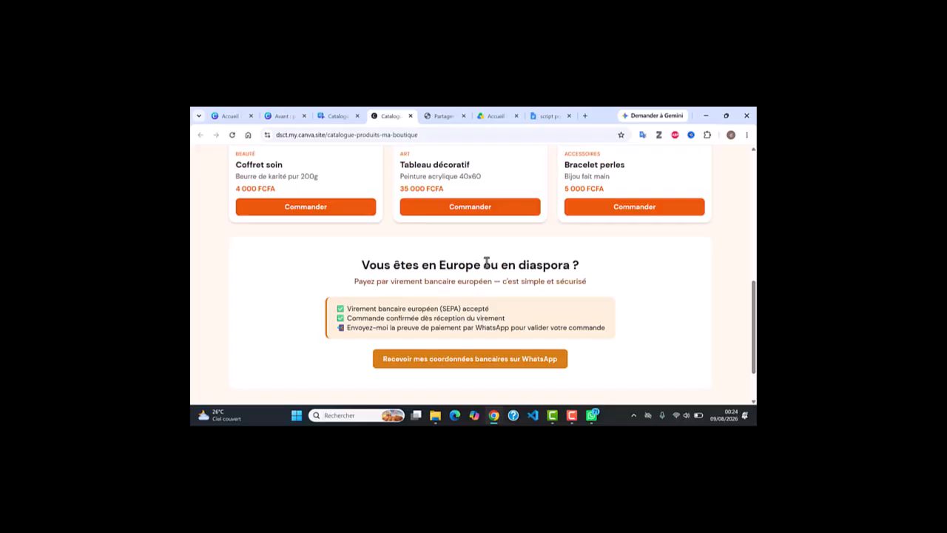
scroll(486, 264, down, 2)
scroll(486, 262, up, 10)
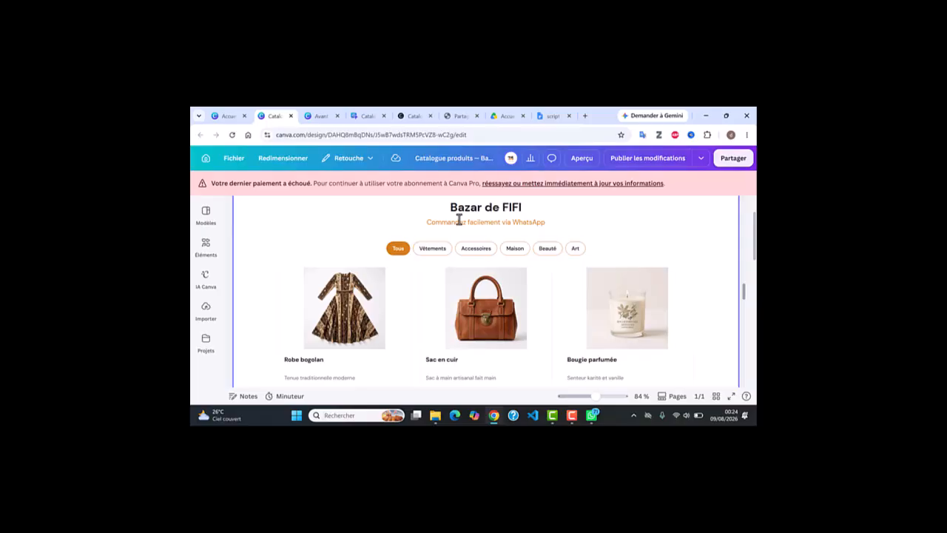
Filter the Bazar de FIFI catalogue by Vêtements, Accessoires, Maison, Beauté, Art, then Tous.
scroll(459, 219, down, 1)
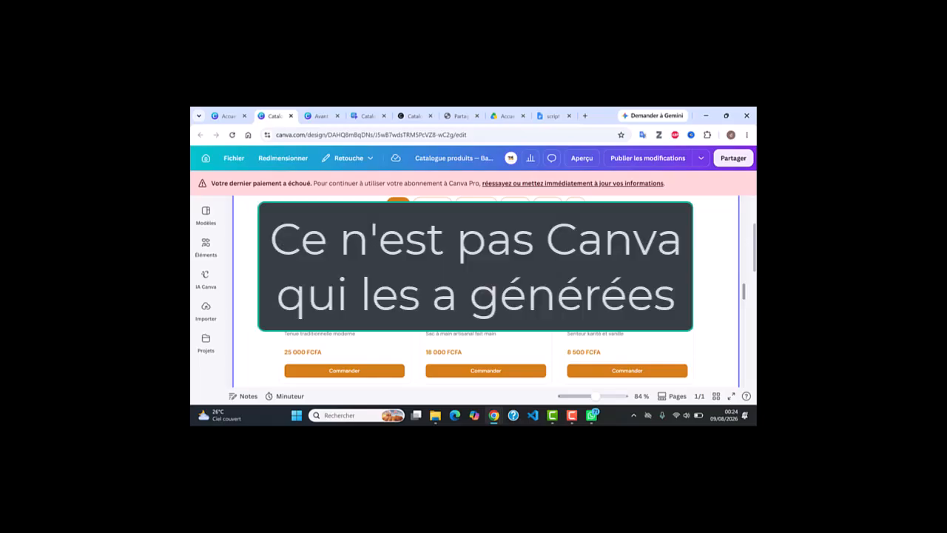
scroll(621, 264, down, 5)
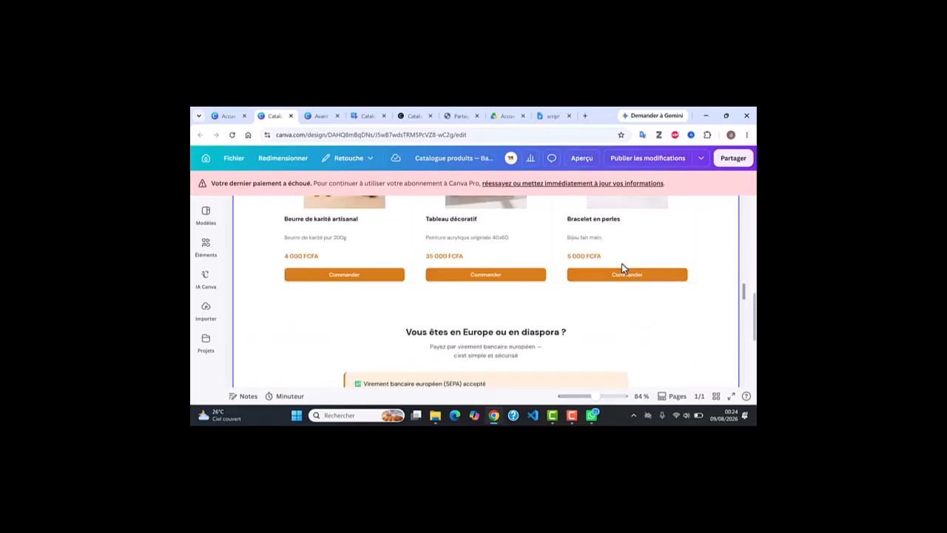
scroll(622, 263, down, 3)
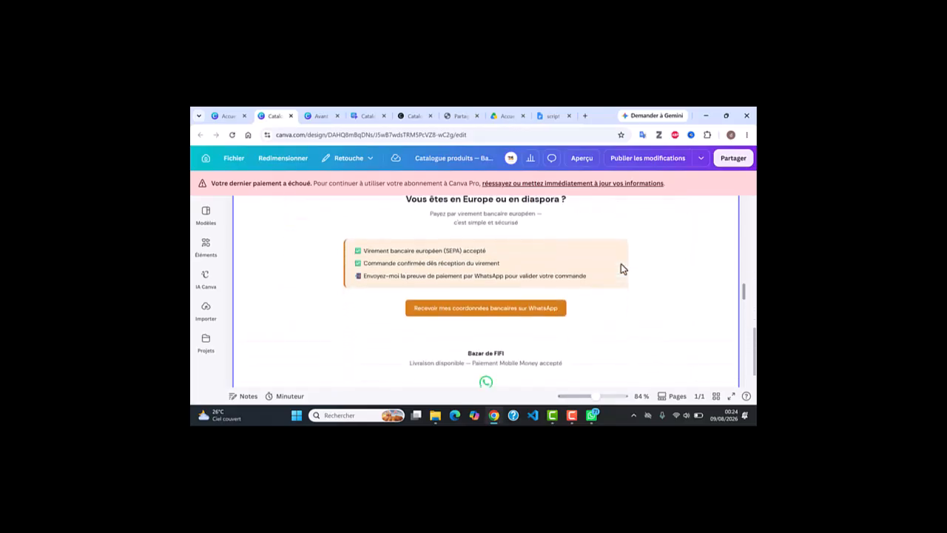
scroll(620, 268, down, 1)
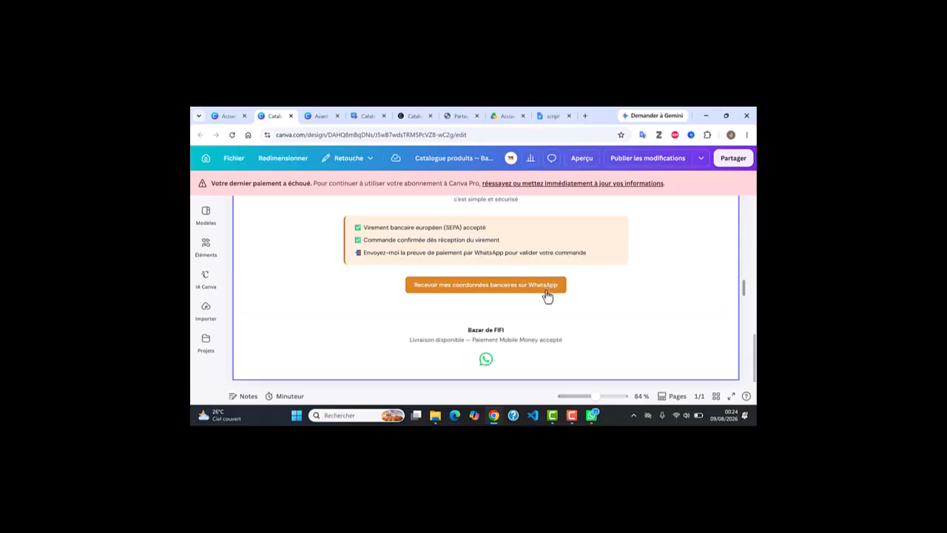
scroll(545, 296, up, 5)
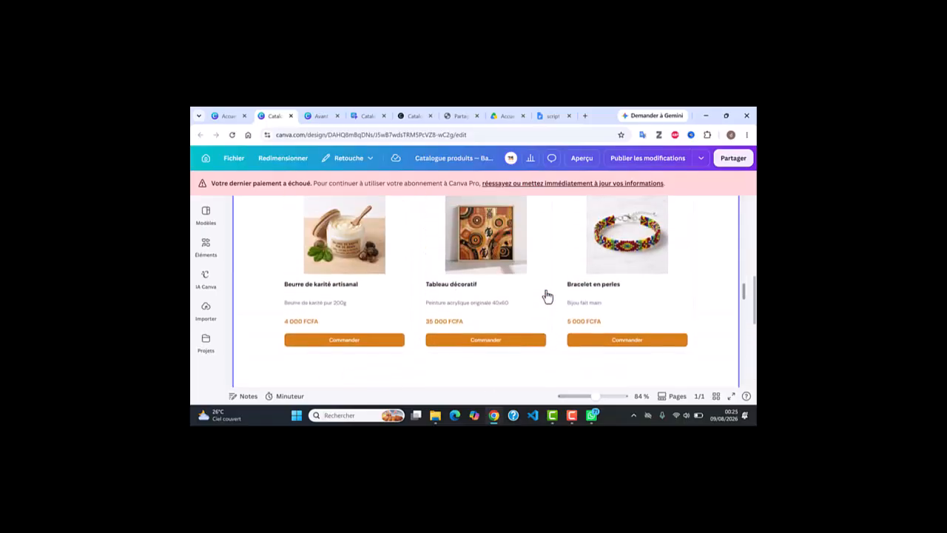
scroll(546, 296, up, 5)
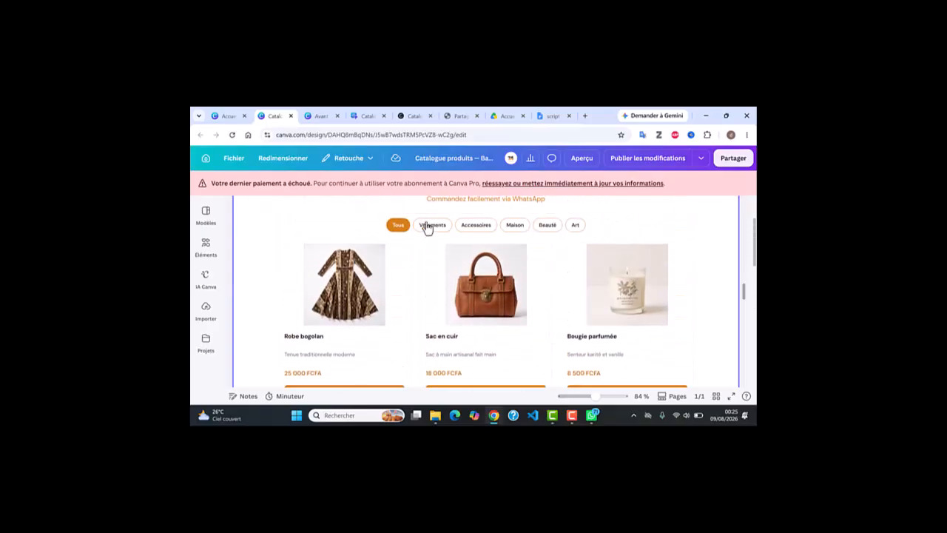
click(429, 225)
click(484, 226)
click(514, 227)
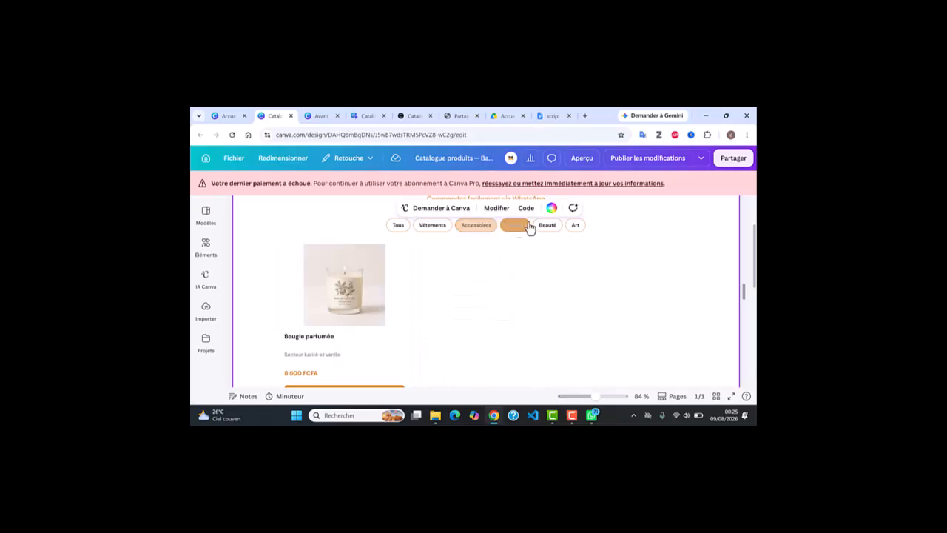
click(548, 226)
click(576, 225)
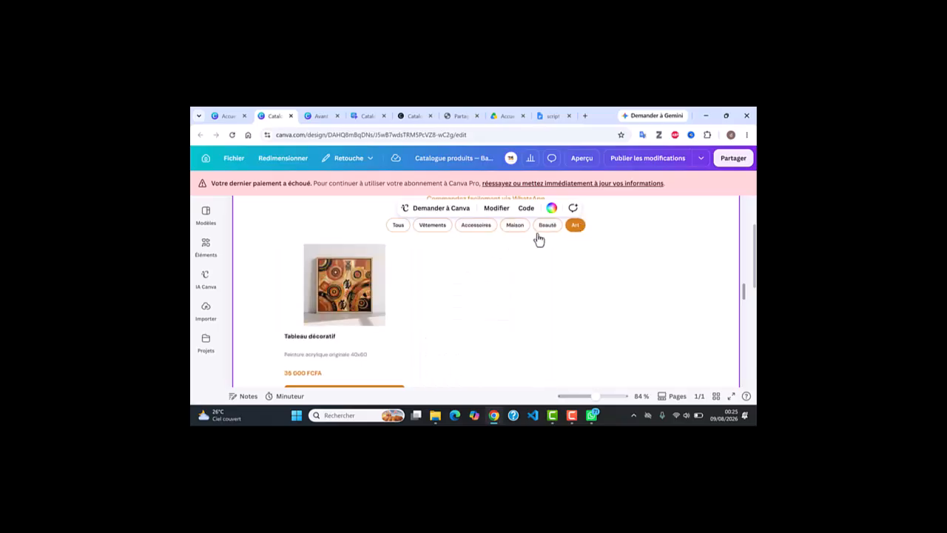
click(400, 227)
Scroll through all Bazar de FIFI products, then return to the Ma Boutique design.
scroll(488, 258, up, 1)
scroll(497, 263, down, 5)
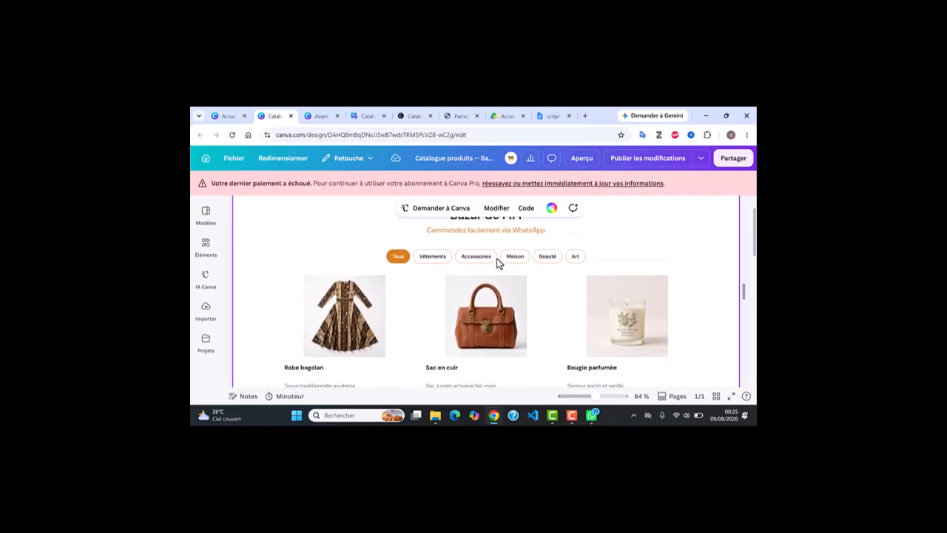
scroll(496, 258, down, 5)
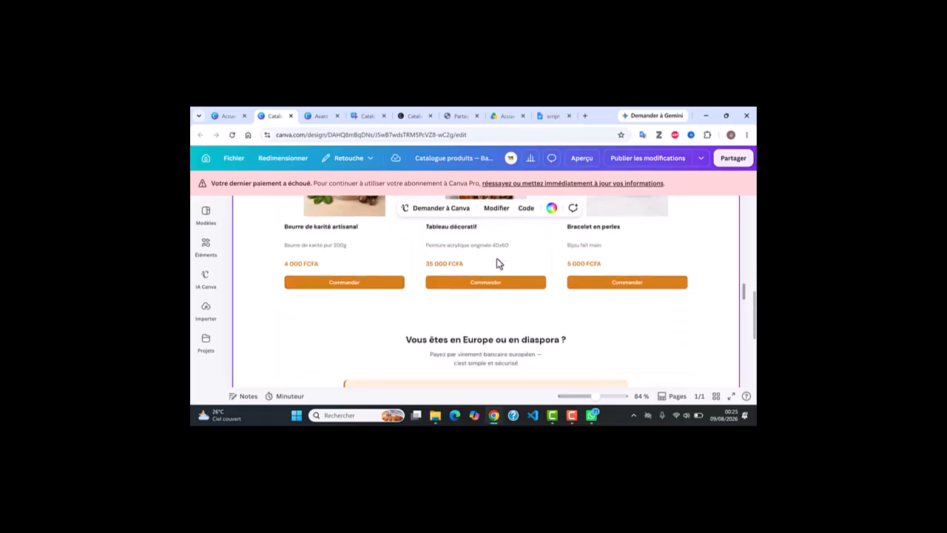
scroll(497, 263, down, 1)
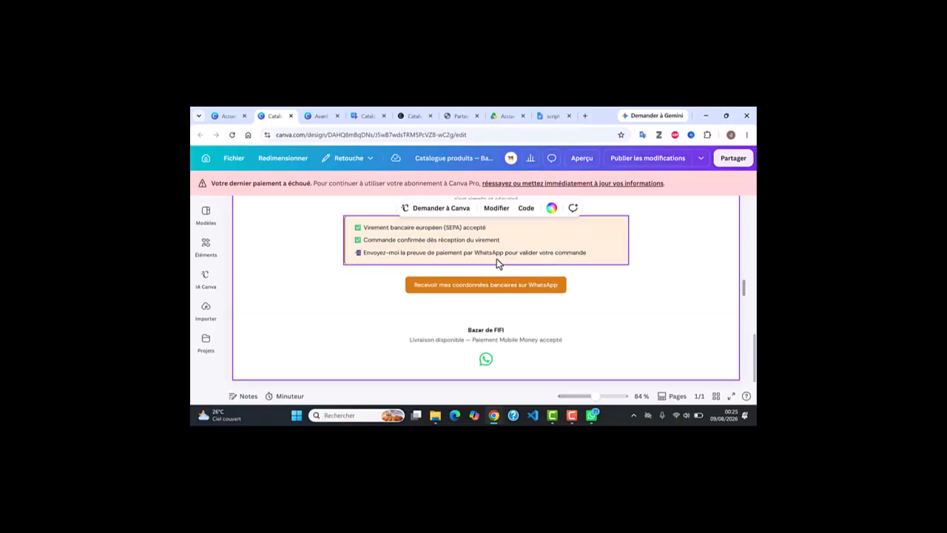
scroll(496, 258, up, 10)
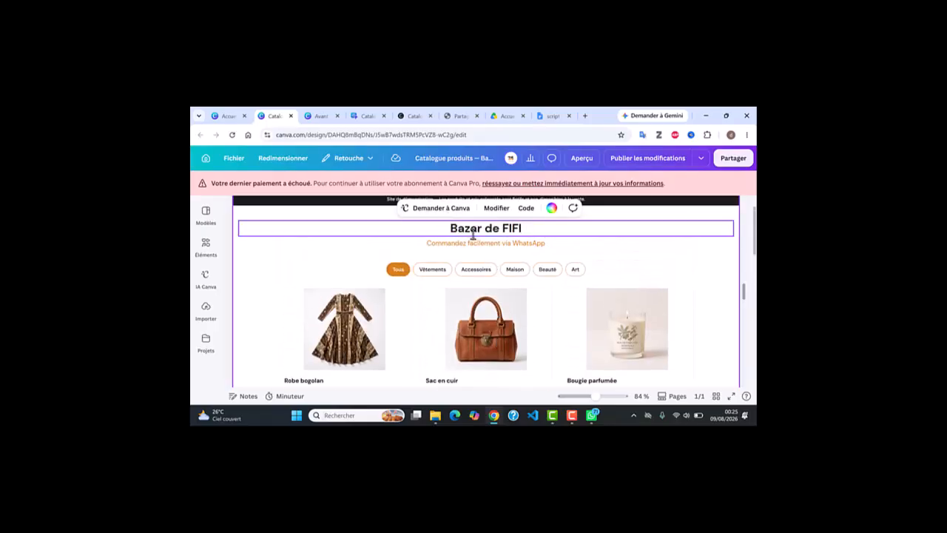
click(365, 116)
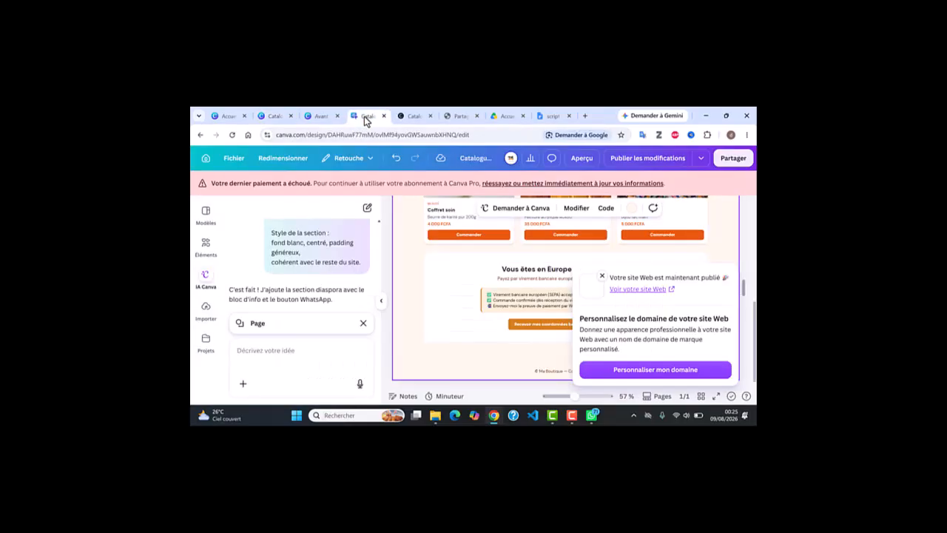